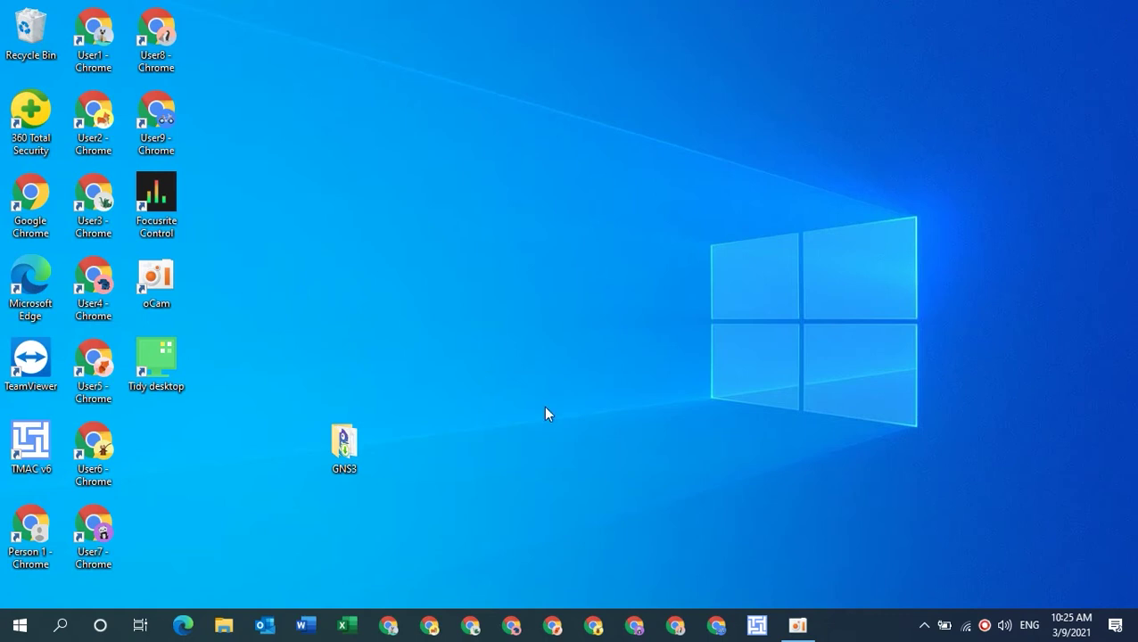
# Step: Open the GNS3 desktop folder, review the c7200 and c3725 images, and launch GNS3-2.2.3-all-in-one-regular
pyautogui.doubleClick(337, 450)
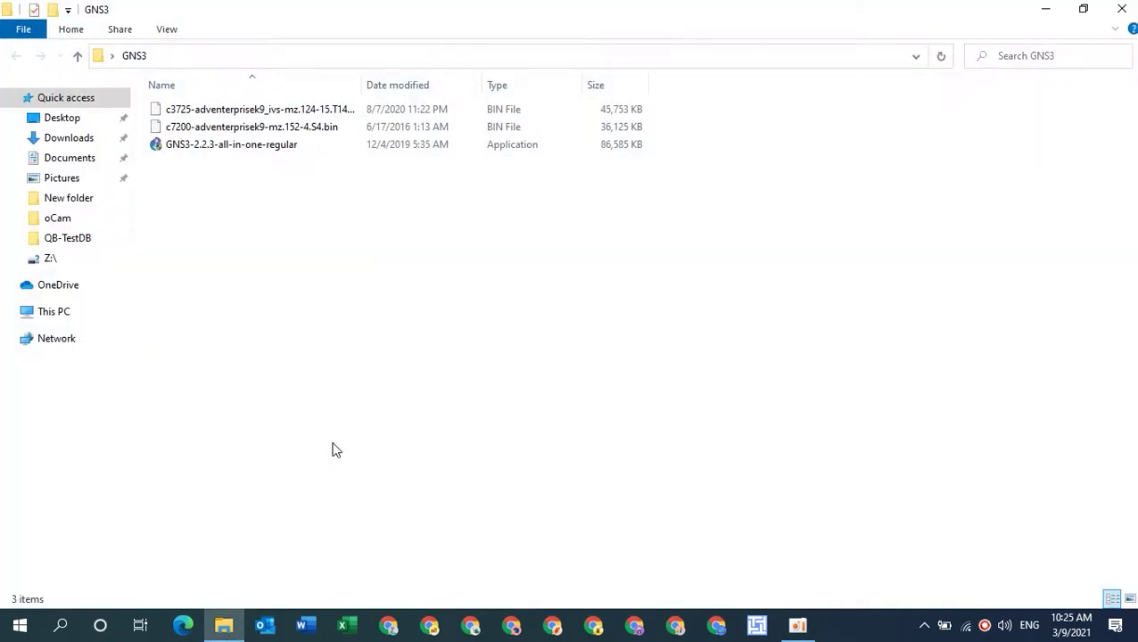
pyautogui.click(211, 157)
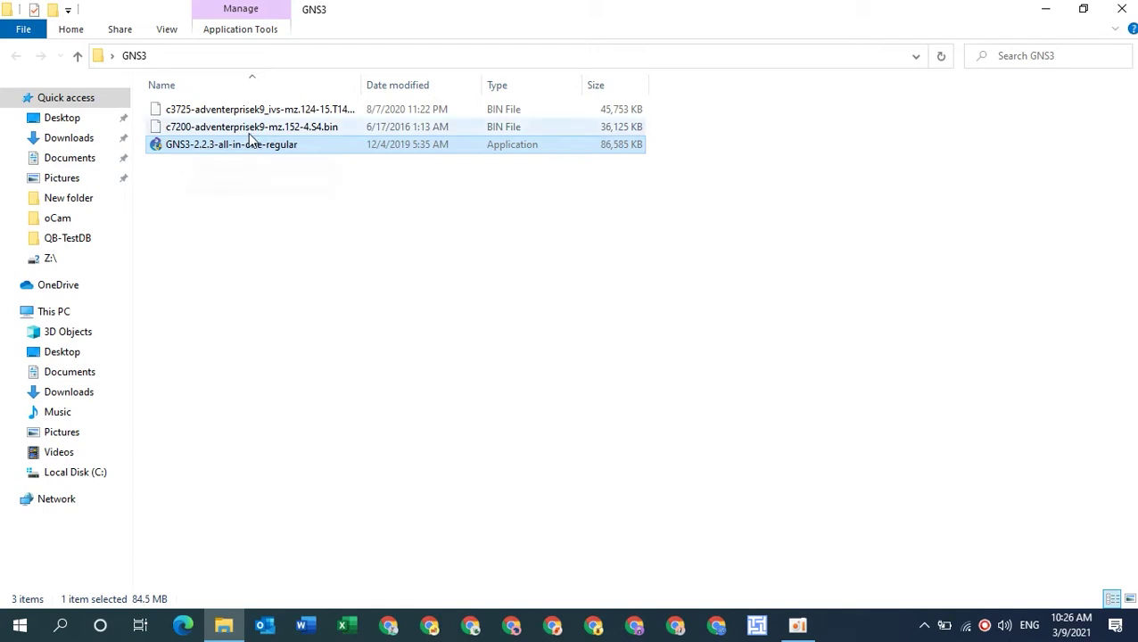
pyautogui.click(240, 130)
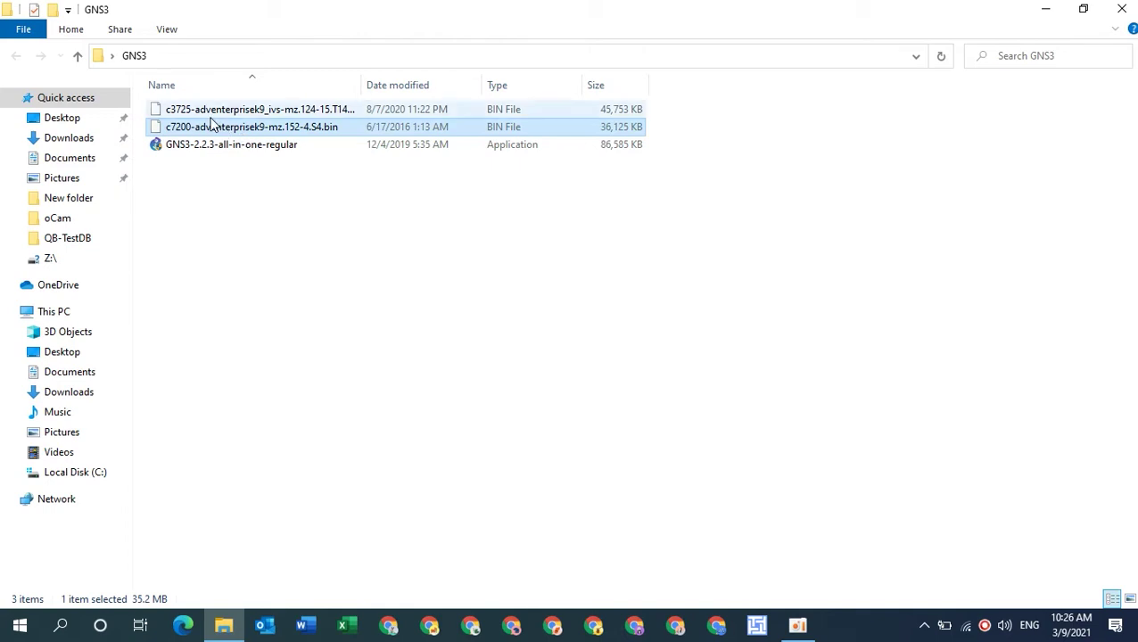
pyautogui.click(207, 113)
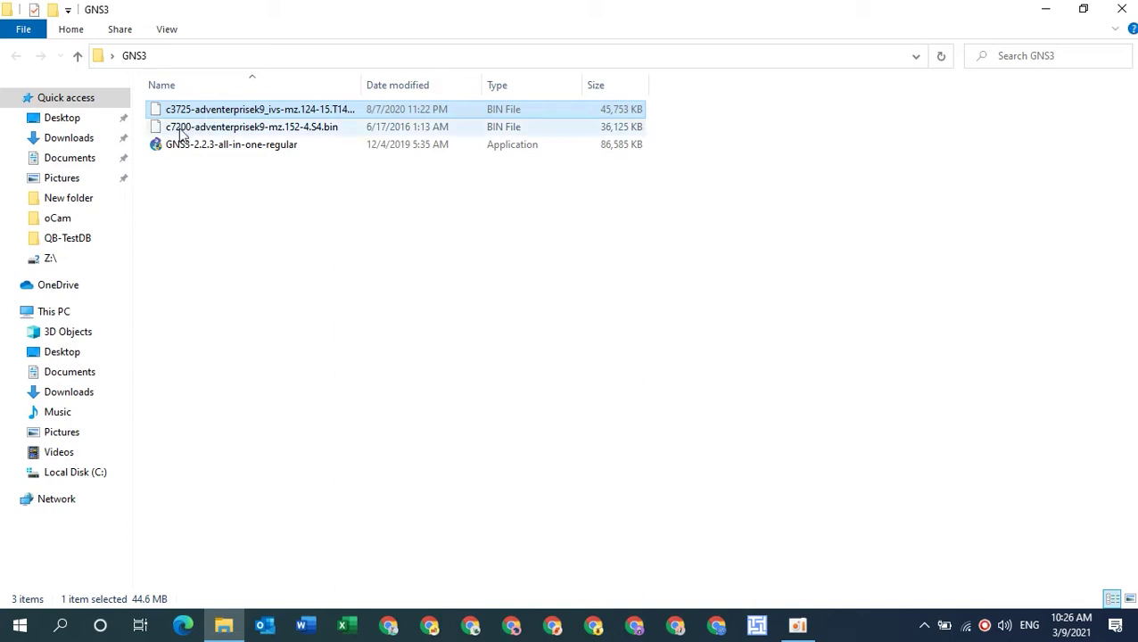
pyautogui.click(181, 132)
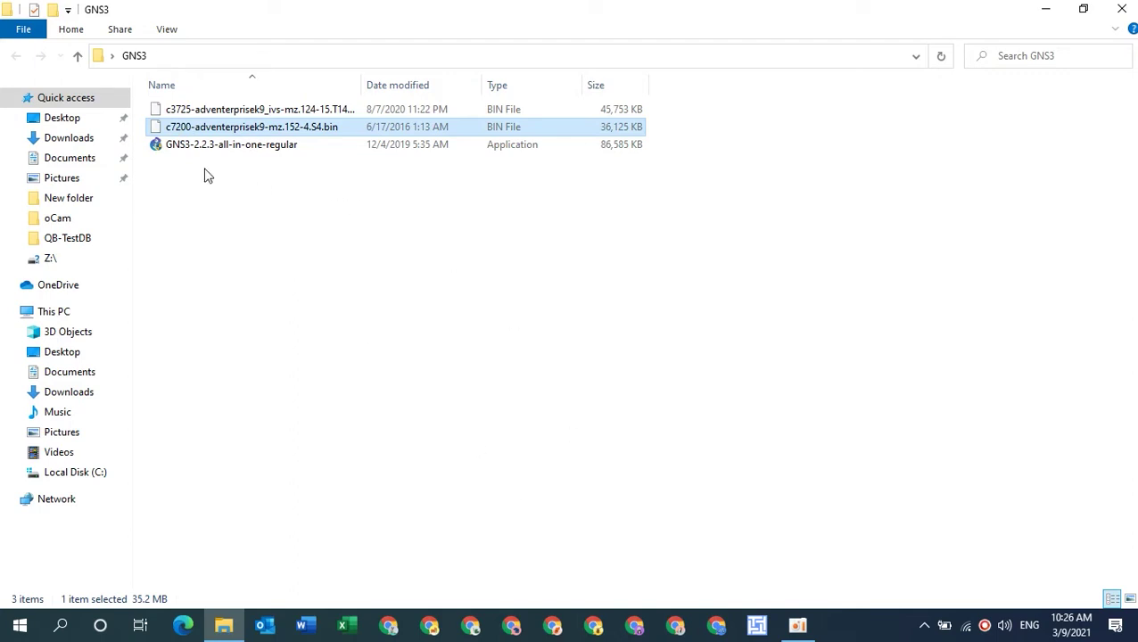
pyautogui.click(196, 152)
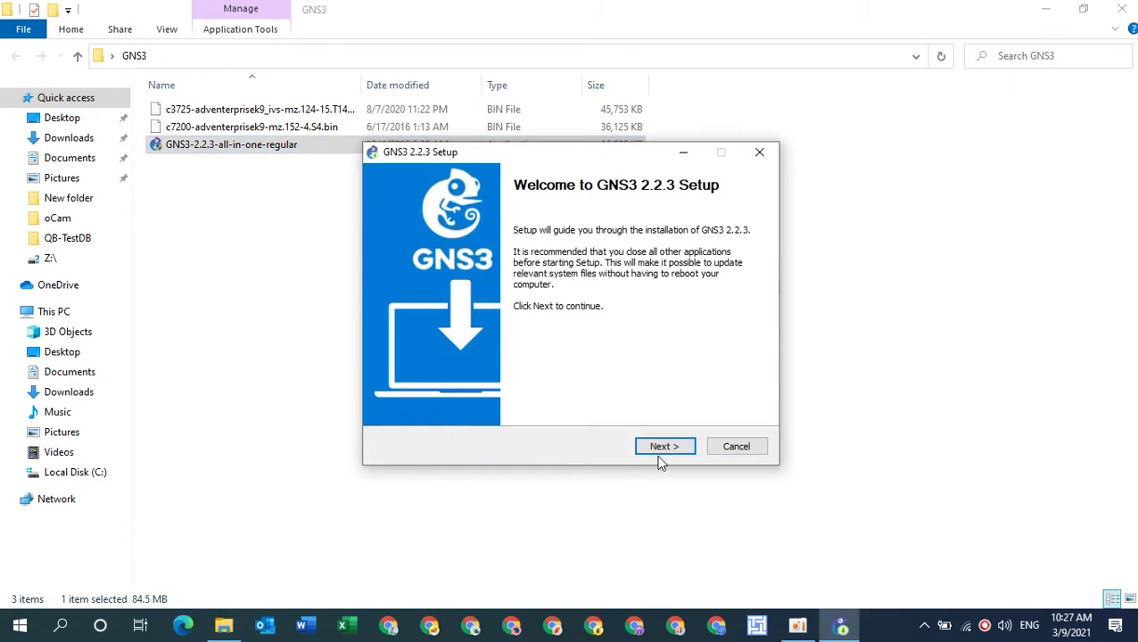
# Step: Move past the welcome page, accept the licence, and keep the default Start Menu folder
pyautogui.click(662, 451)
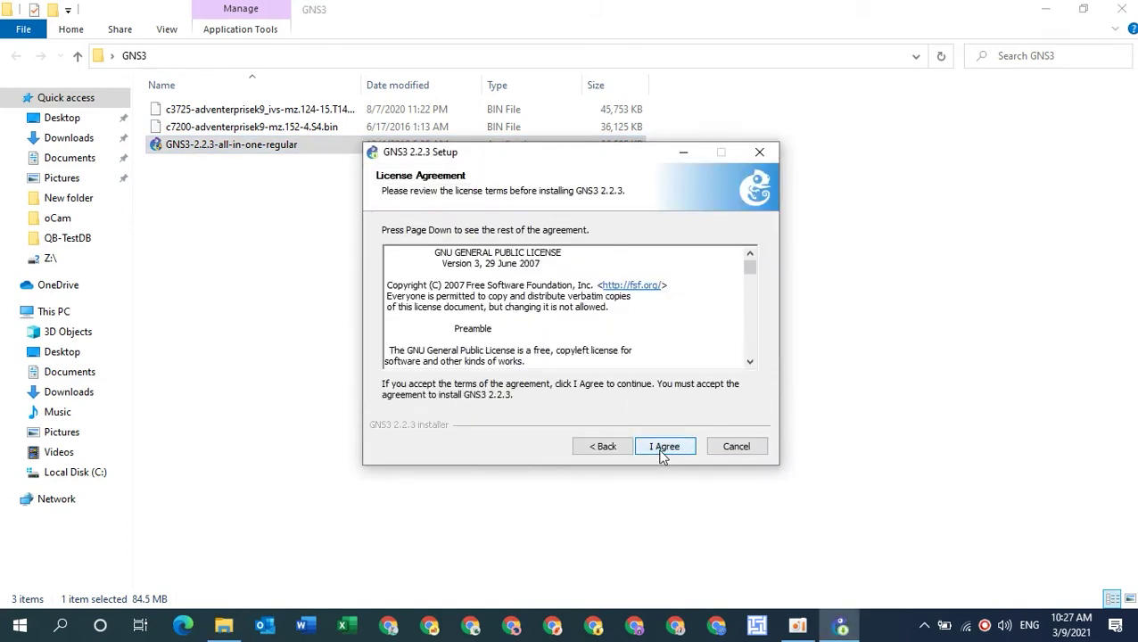
pyautogui.click(663, 451)
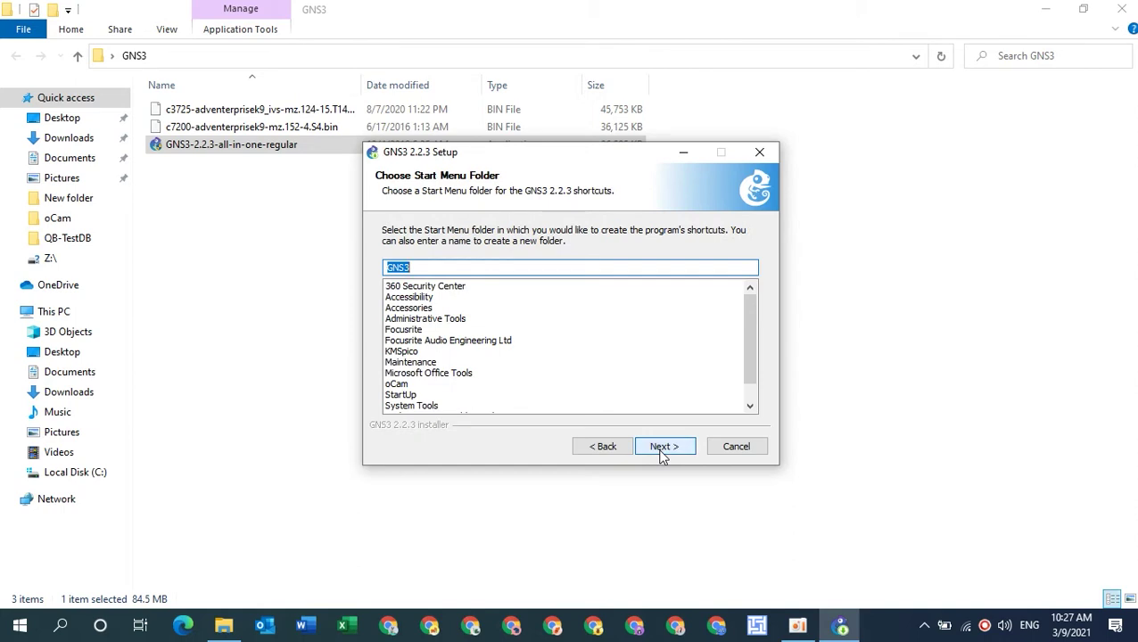
pyautogui.click(663, 451)
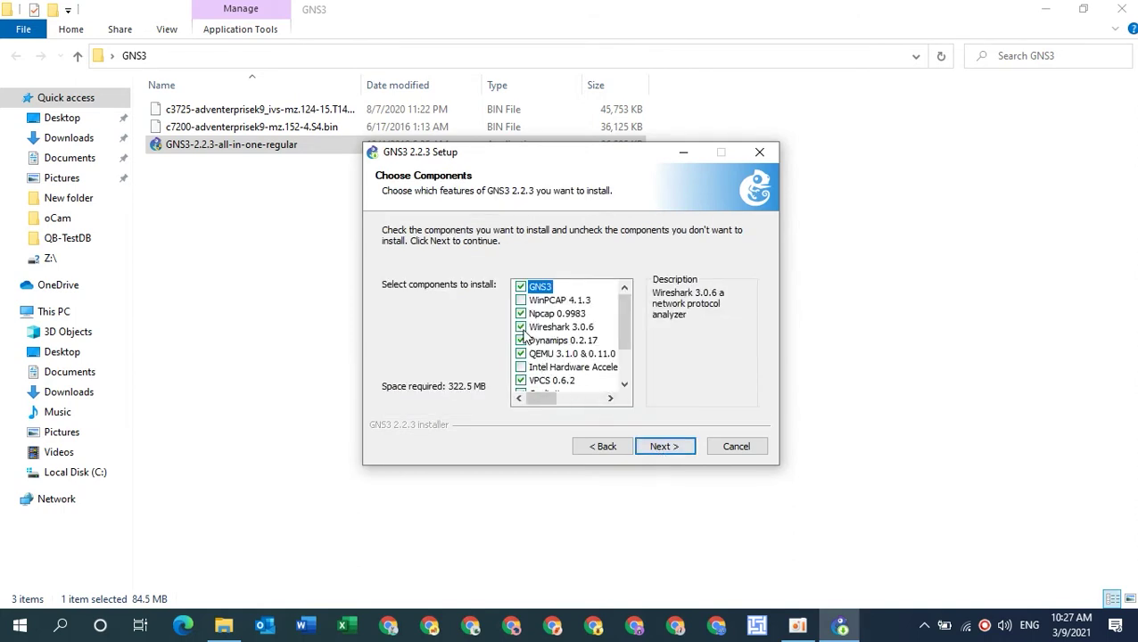
# Step: Uncheck Wireshark 3.0.6, Solar-PuTTY and the other optional components, leaving 322.5 MB selected
pyautogui.click(522, 328)
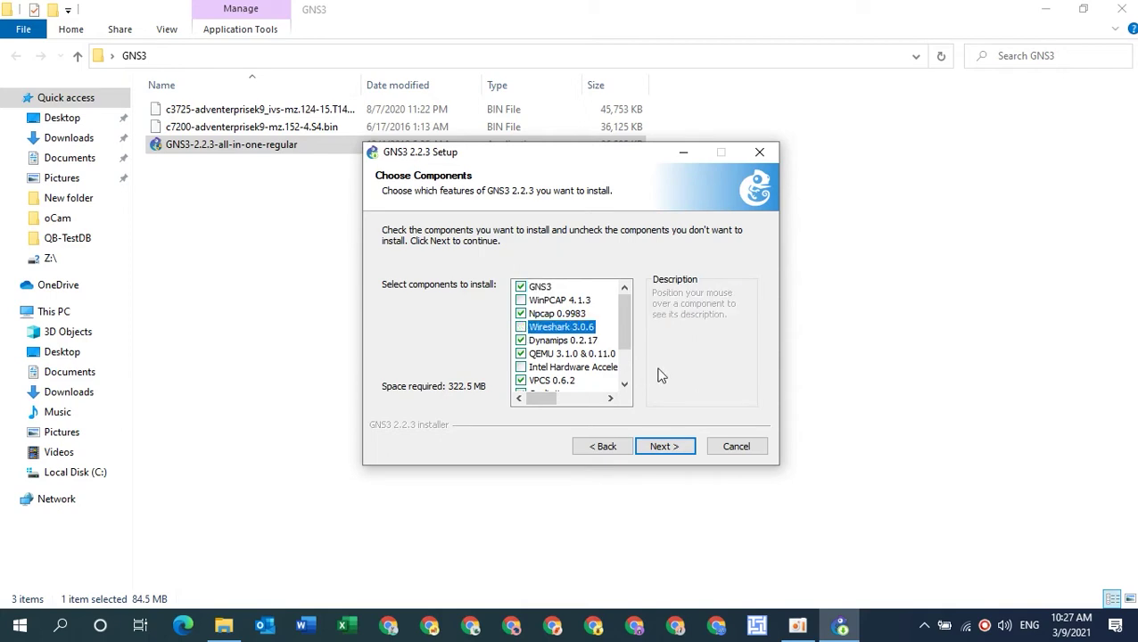
pyautogui.click(628, 377)
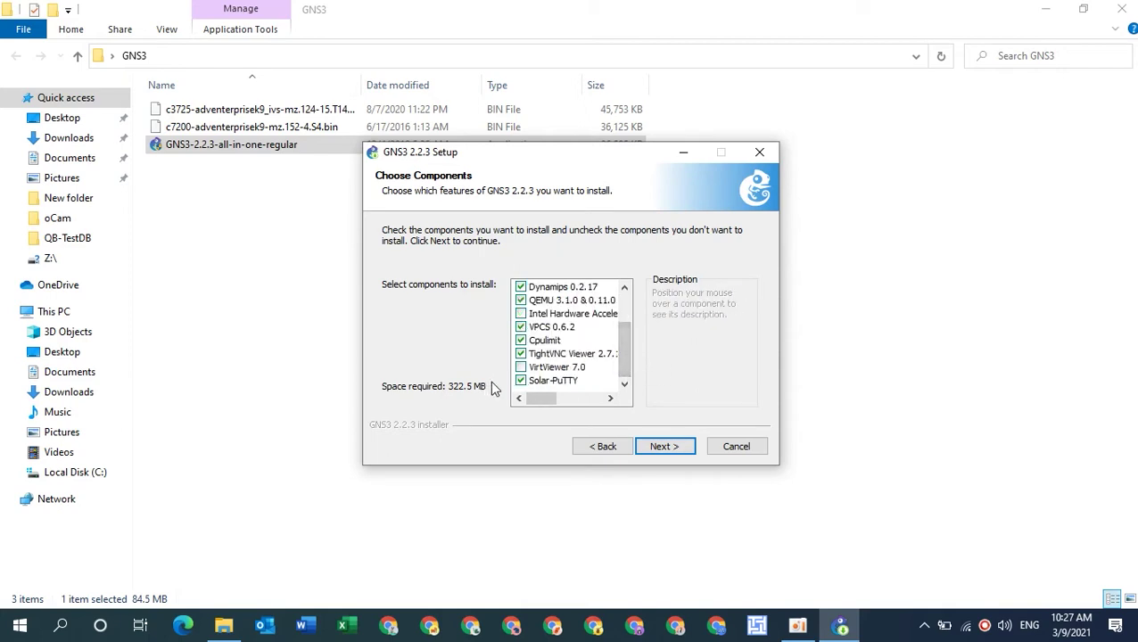
pyautogui.click(524, 382)
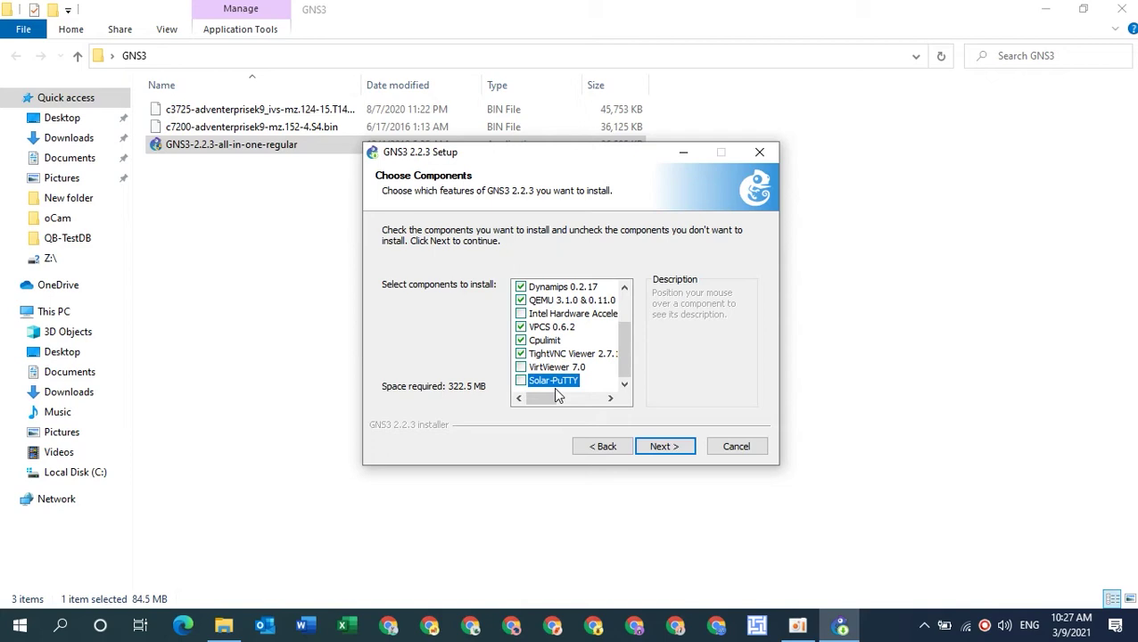
pyautogui.moveTo(562, 387)
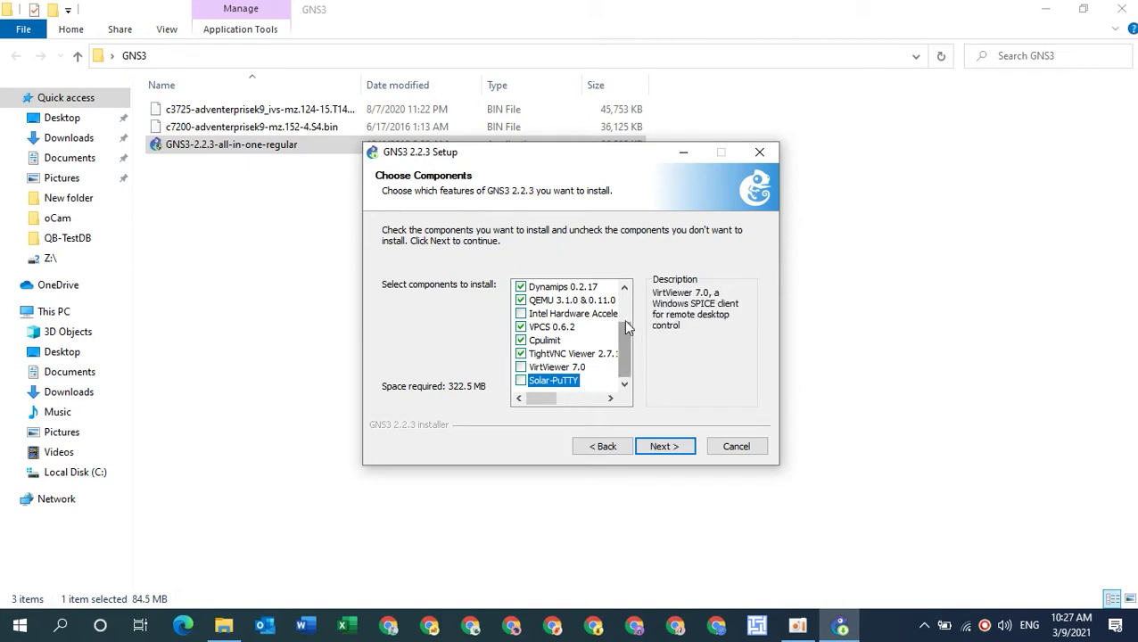
pyautogui.click(626, 289)
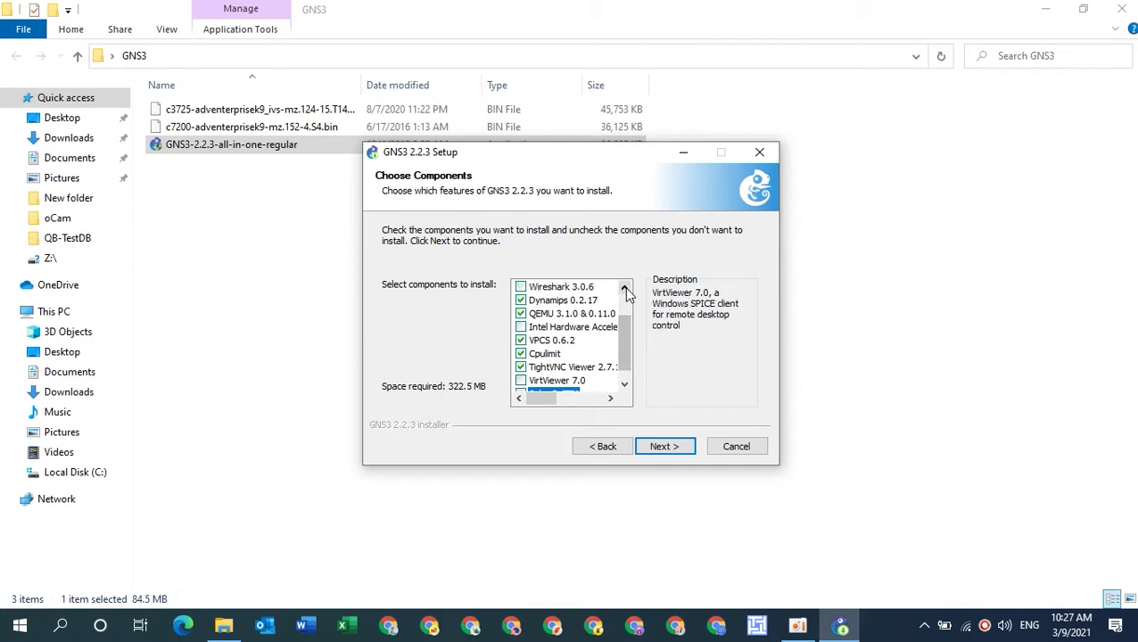
pyautogui.click(625, 289)
pyautogui.click(625, 289)
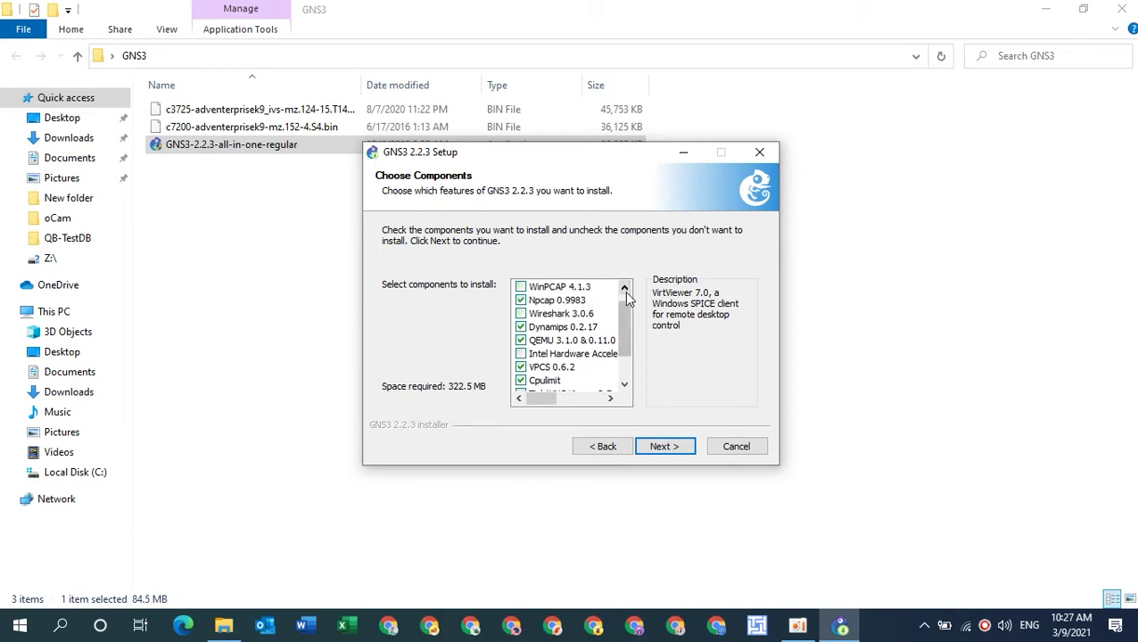
pyautogui.click(625, 289)
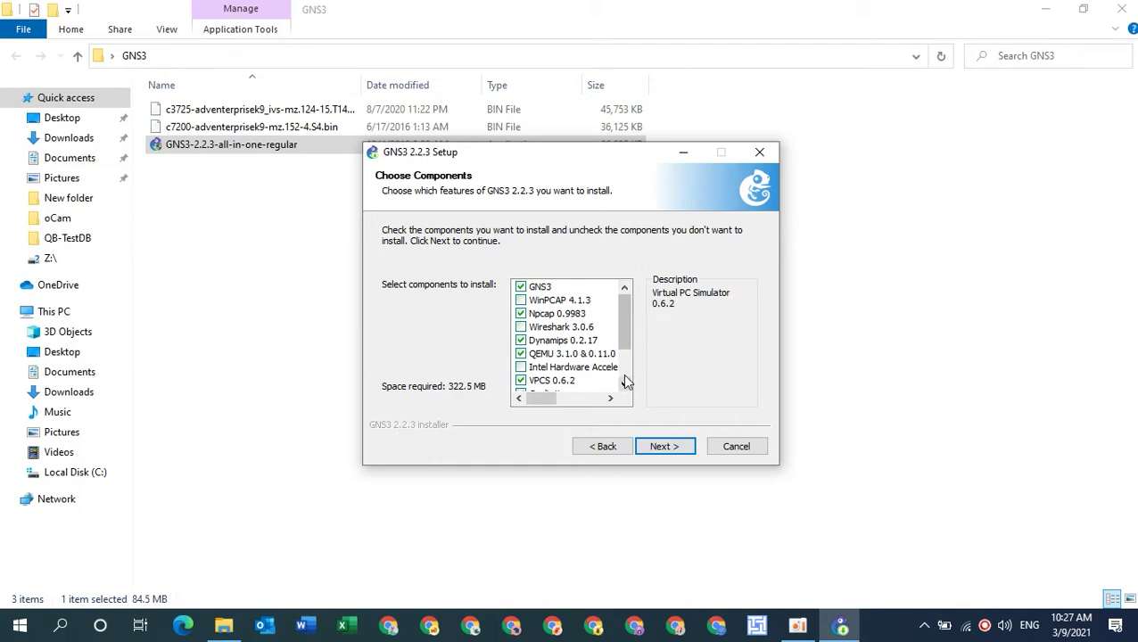
pyautogui.scroll(-2, 571, 357)
pyautogui.click(560, 384)
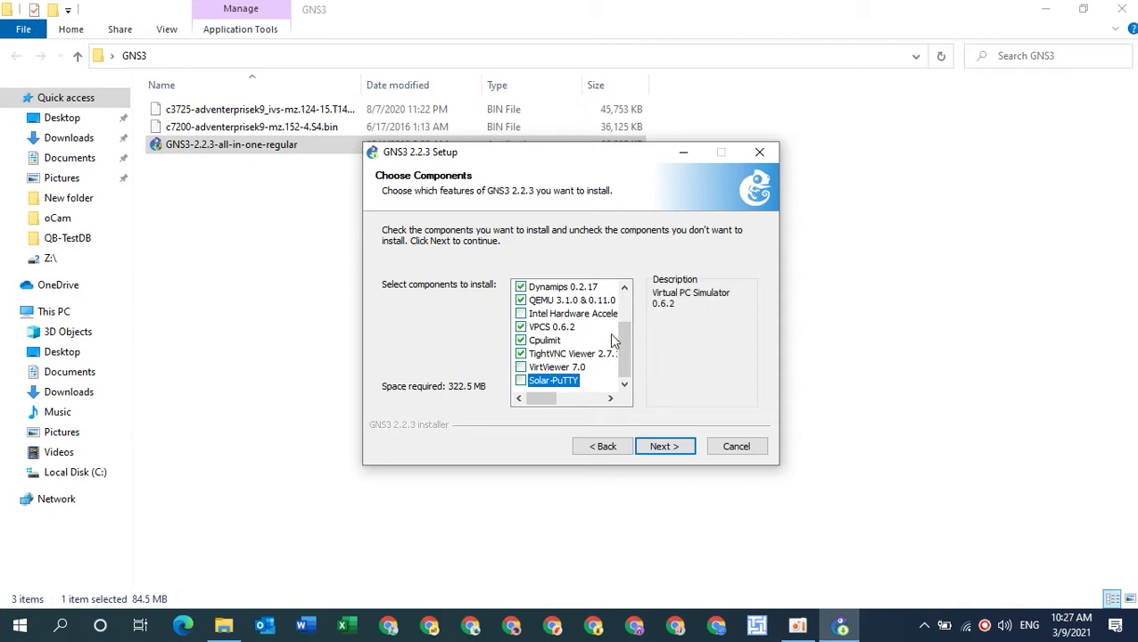
pyautogui.scroll(2, 624, 297)
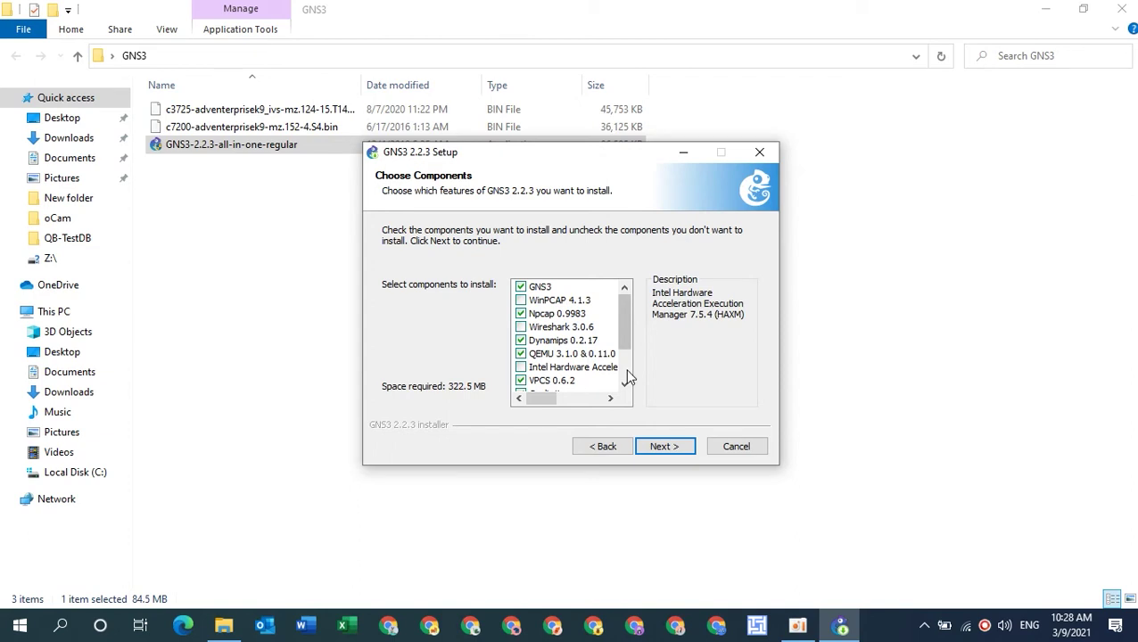
pyautogui.scroll(-2, 628, 377)
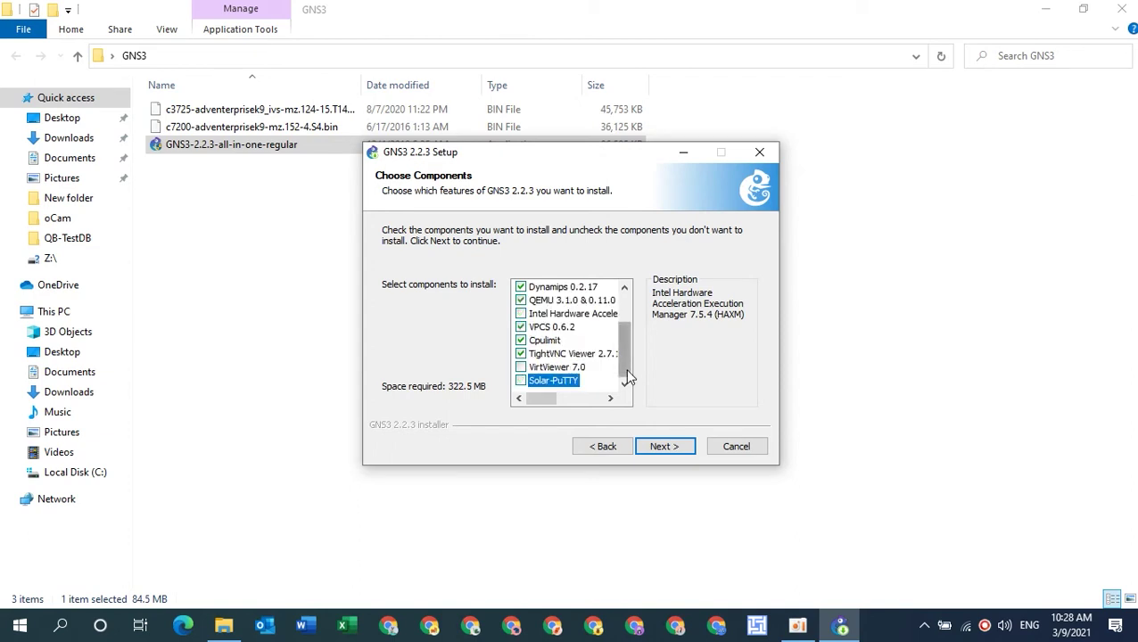
# Step: Keep C:\Program Files\GNS3 as the destination folder and start the installation
pyautogui.click(662, 446)
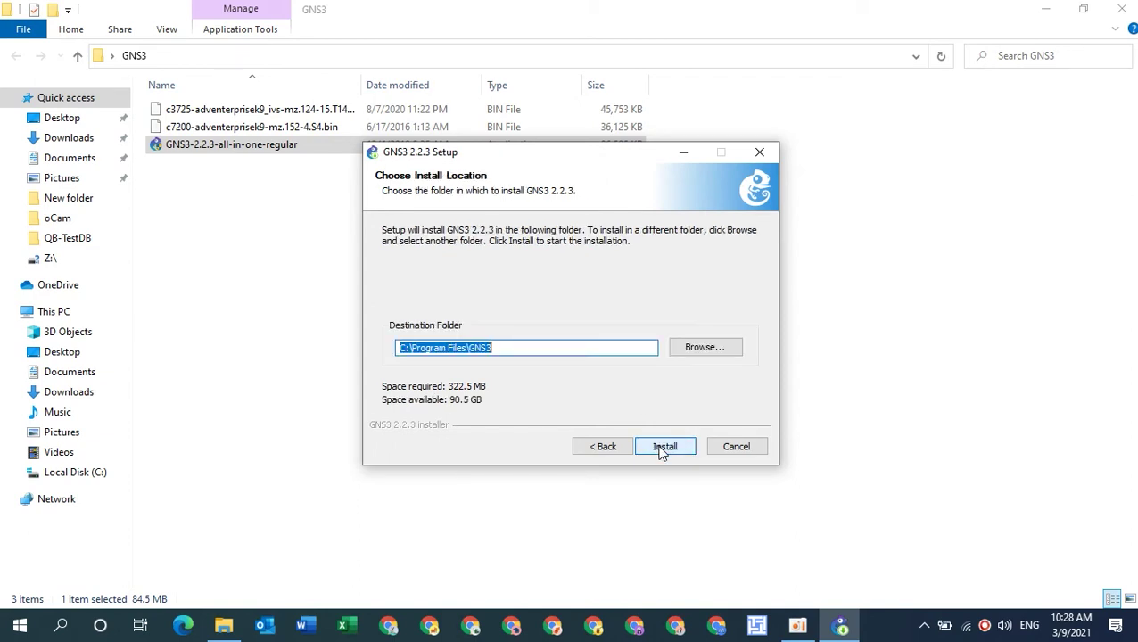
pyautogui.click(662, 446)
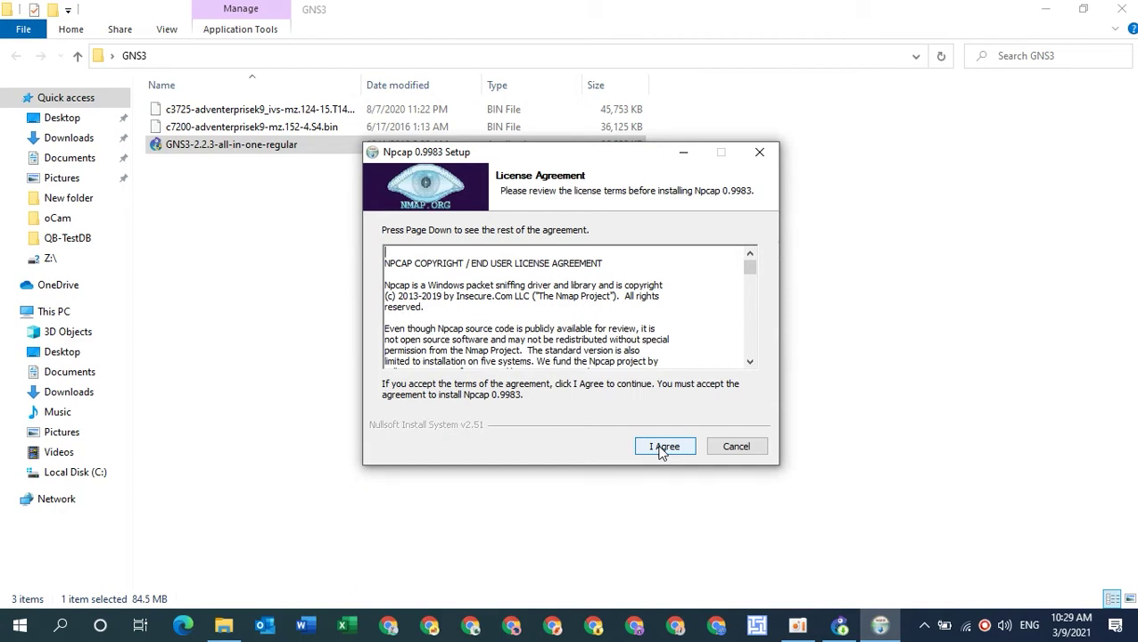
# Step: Accept the Npcap 0.9983 licence, install it with default options, and close its wizard
pyautogui.click(663, 447)
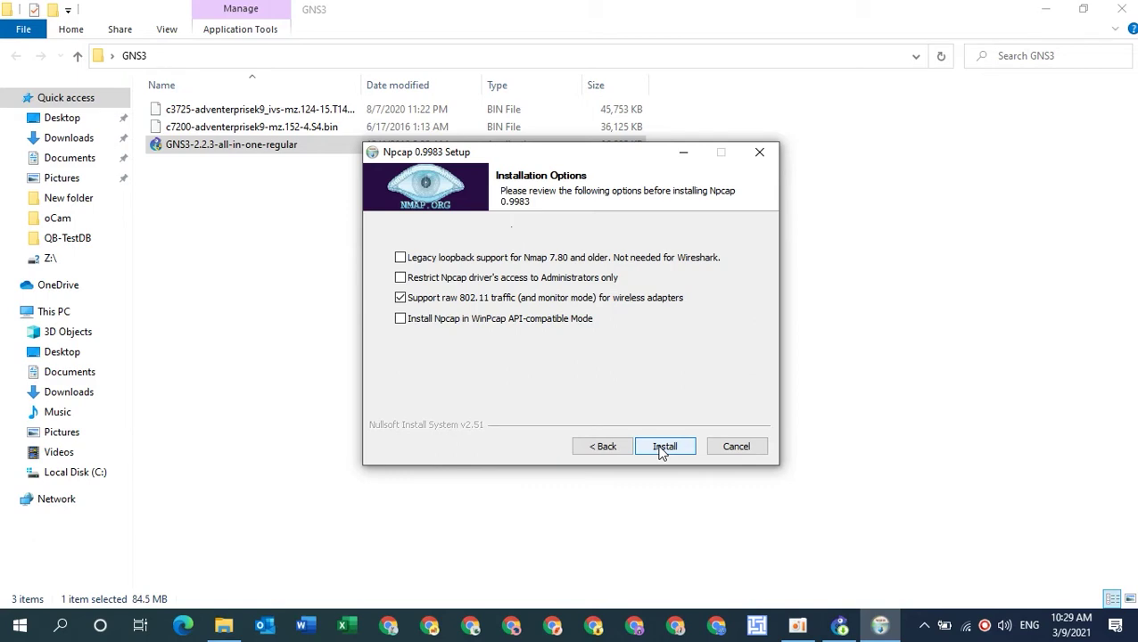
pyautogui.click(663, 449)
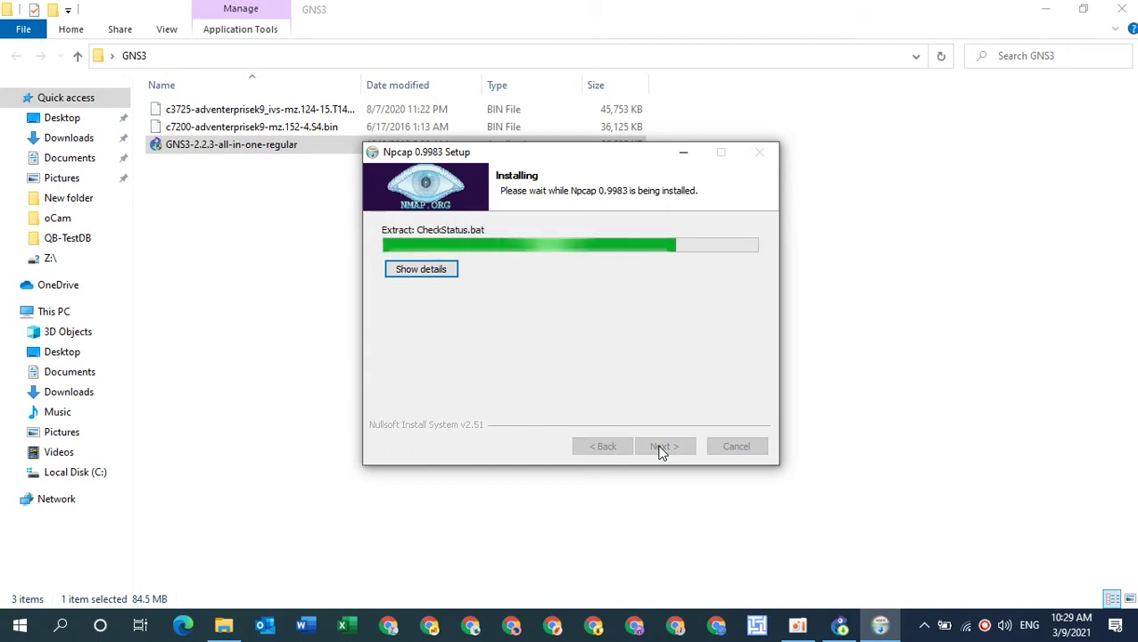
pyautogui.click(661, 450)
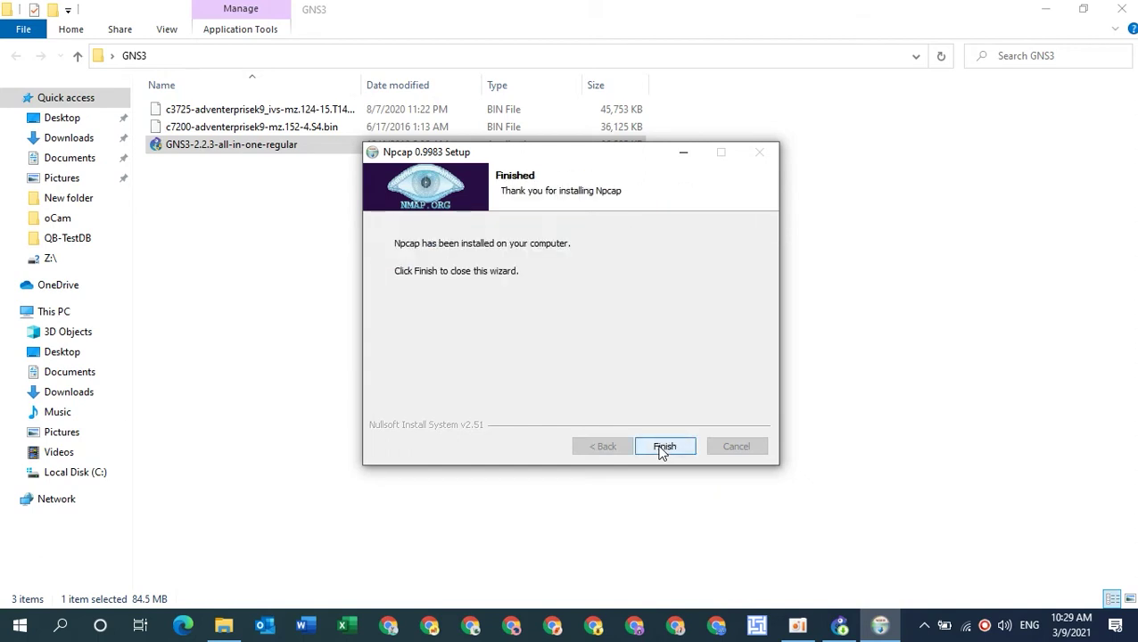
pyautogui.click(663, 448)
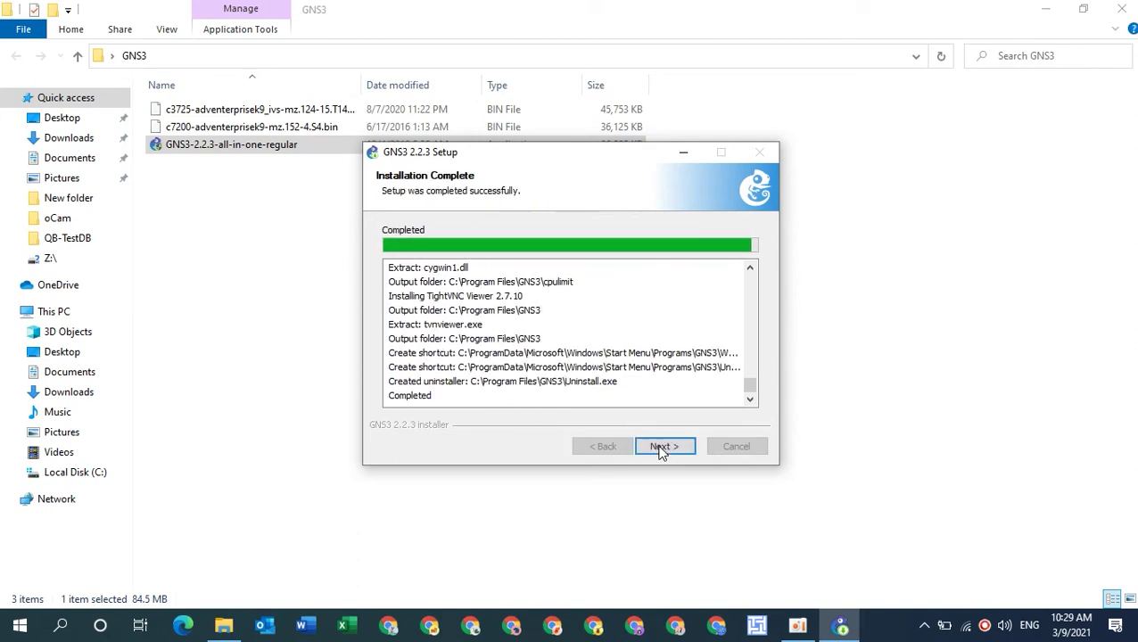
# Step: Decline the Solarwinds Standard Toolset licence and finish setup with Start GNS3 left checked
pyautogui.click(661, 448)
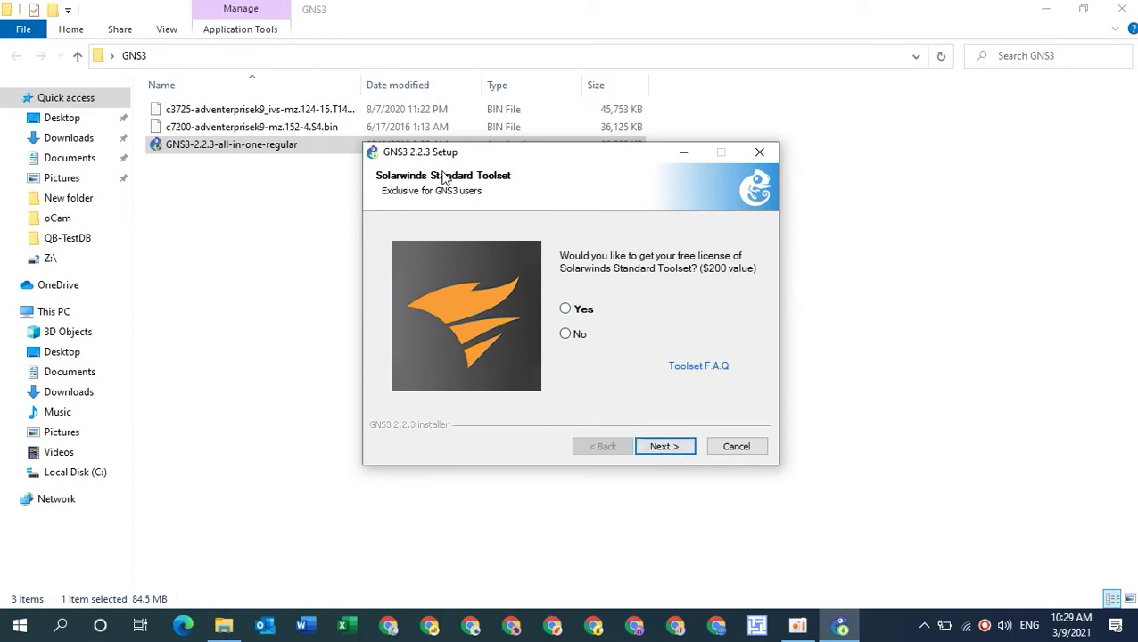
pyautogui.click(567, 335)
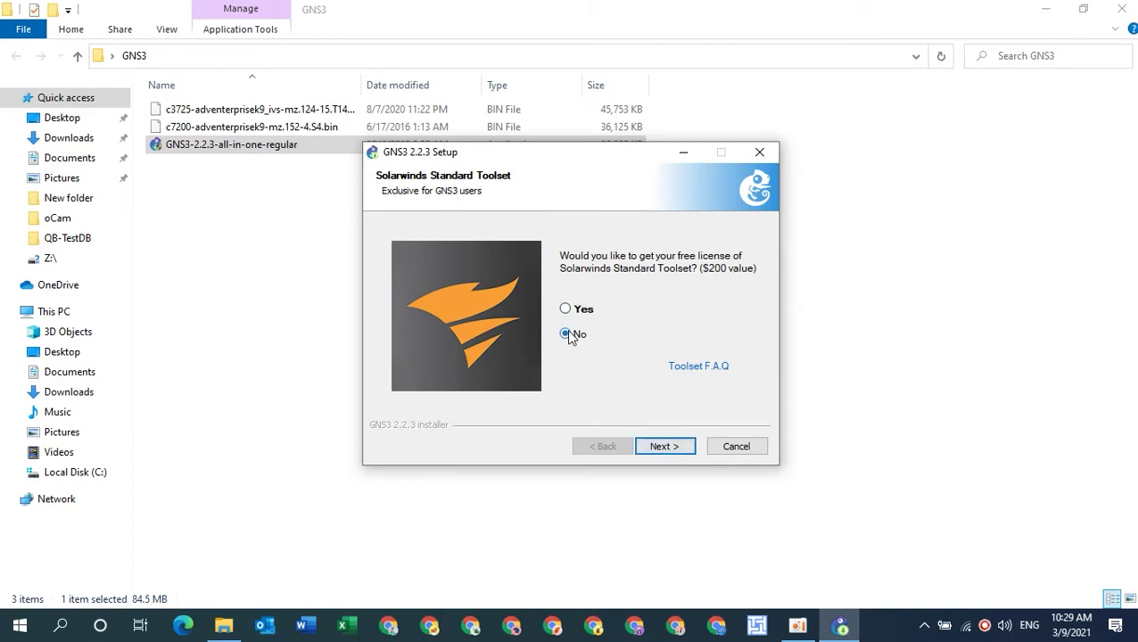
pyautogui.click(671, 452)
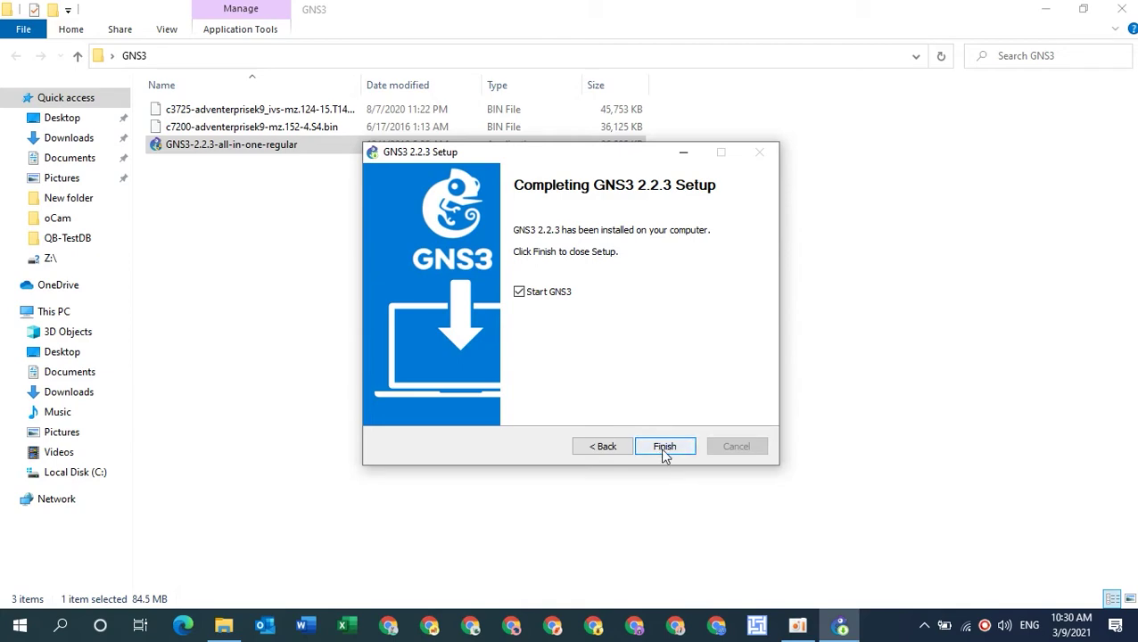
pyautogui.click(664, 453)
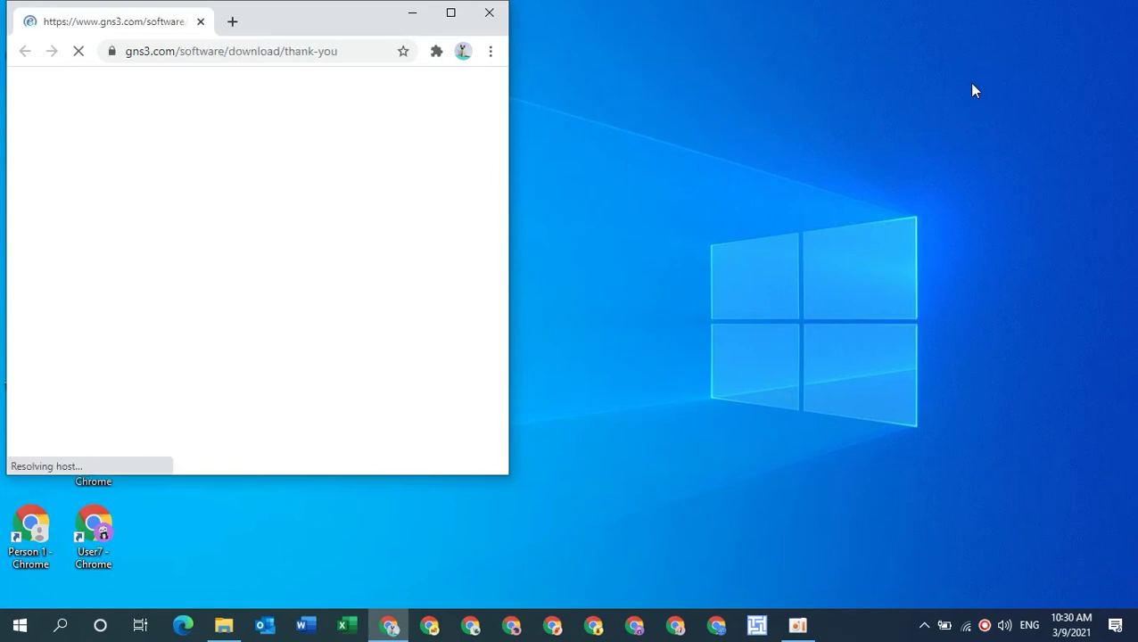
# Step: Minimize the Chrome window showing the gns3.com thank-you page
pyautogui.click(413, 14)
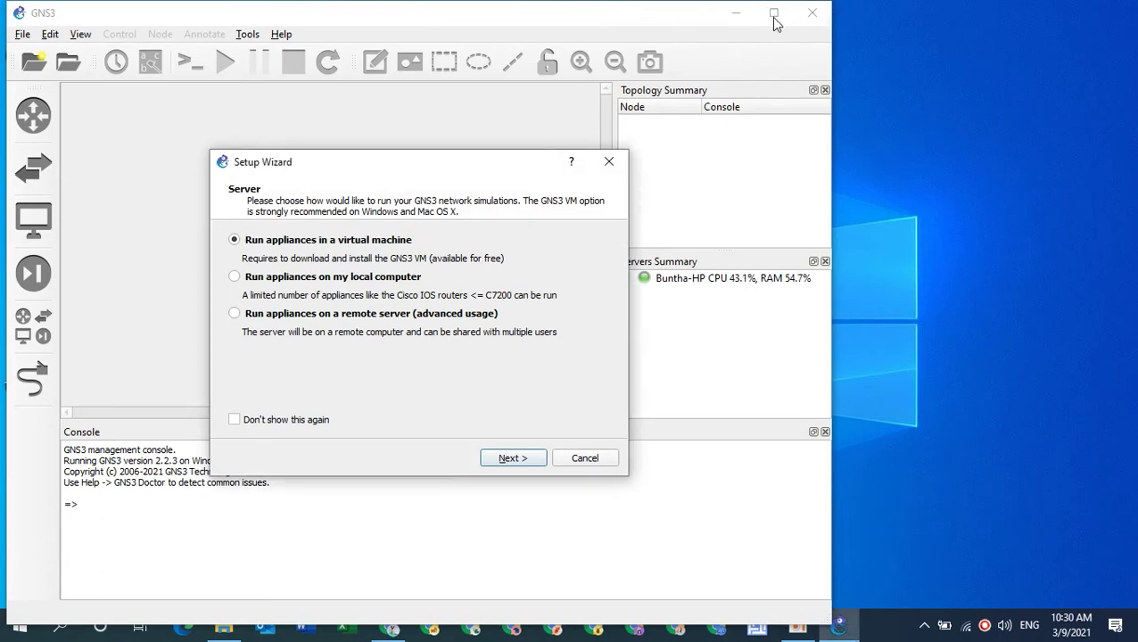
# Step: Run appliances locally with the localhost port 3080 server, then decline the 2.2.19 update
pyautogui.click(538, 165)
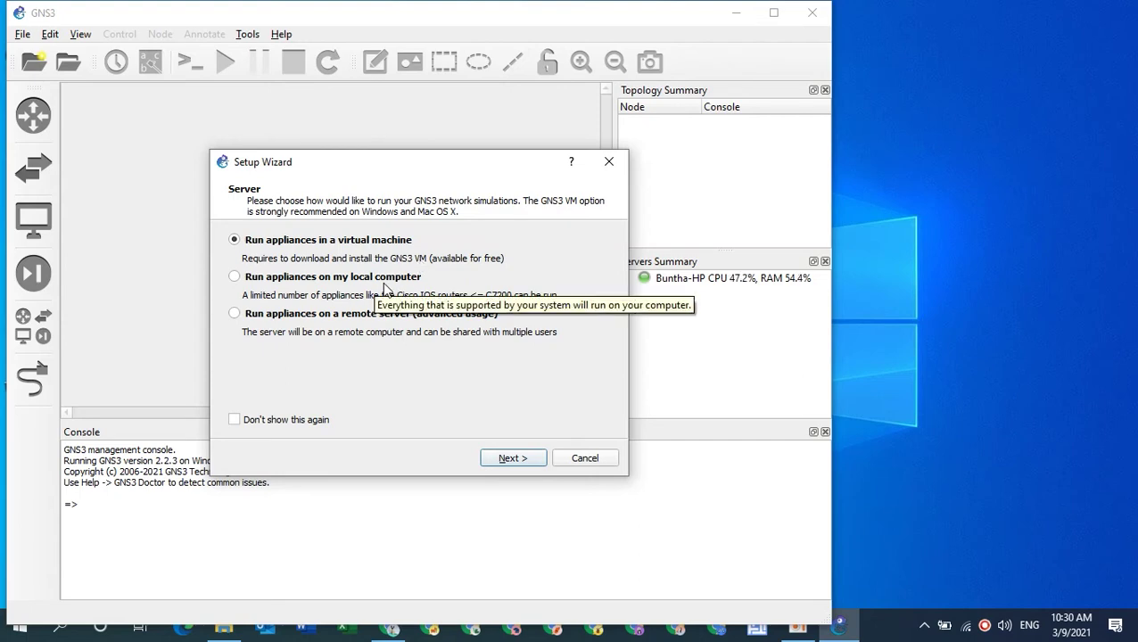
pyautogui.click(288, 282)
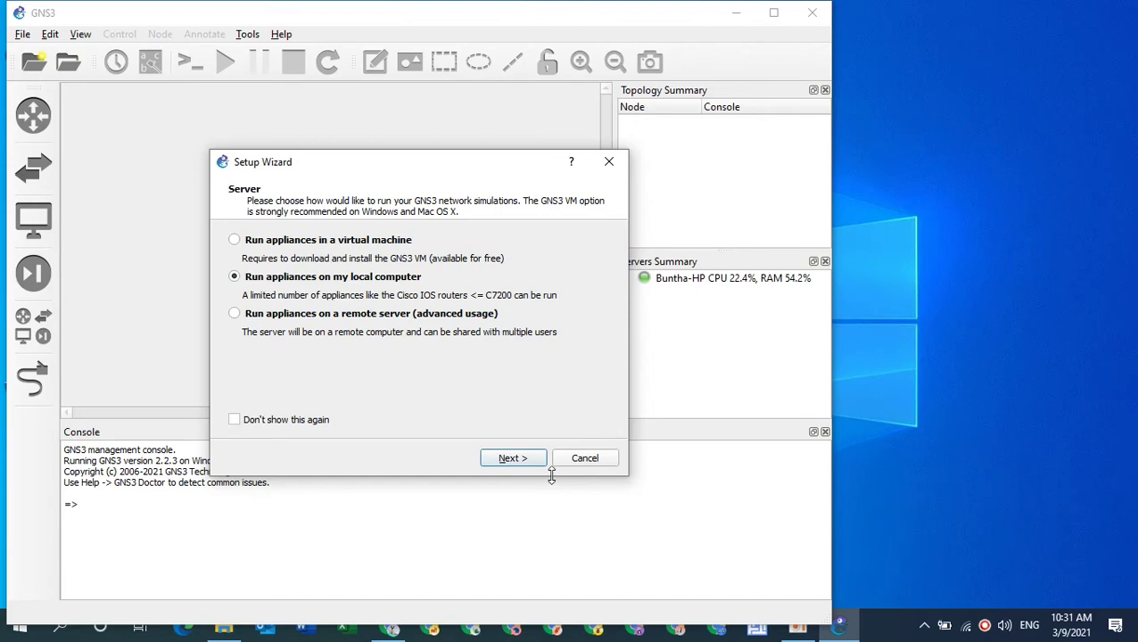
pyautogui.click(521, 459)
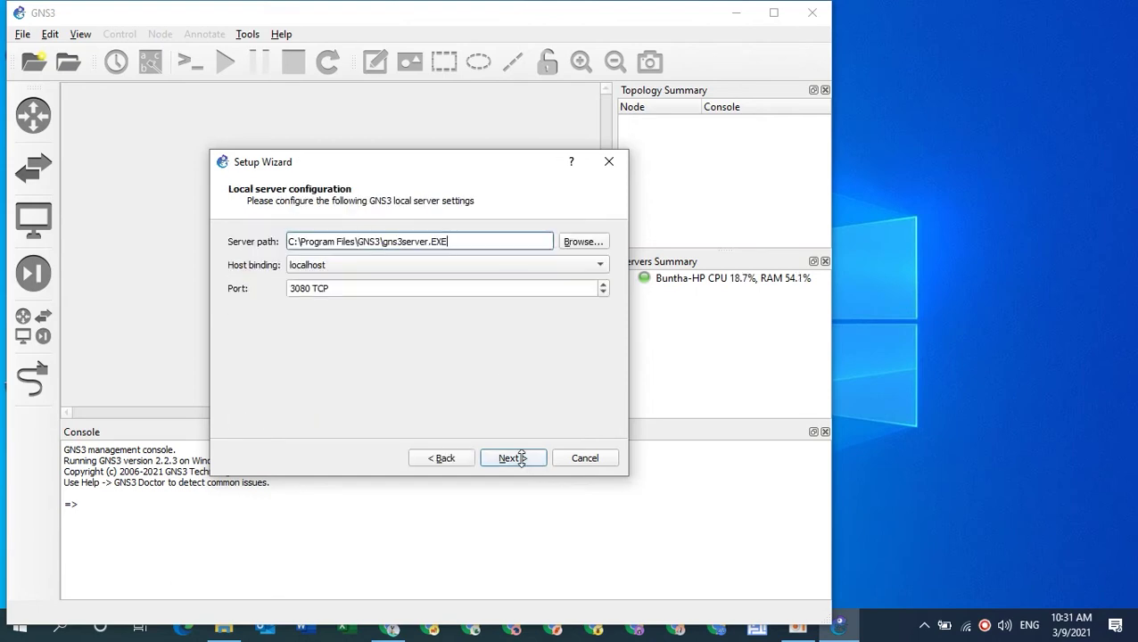
pyautogui.click(522, 458)
pyautogui.click(521, 458)
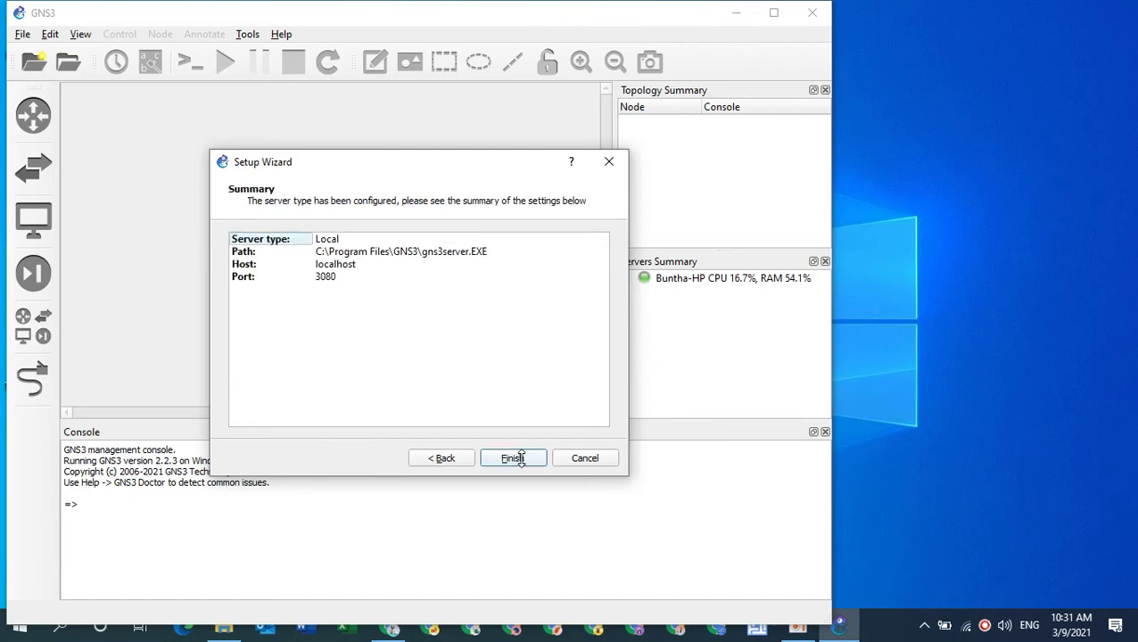
pyautogui.click(522, 458)
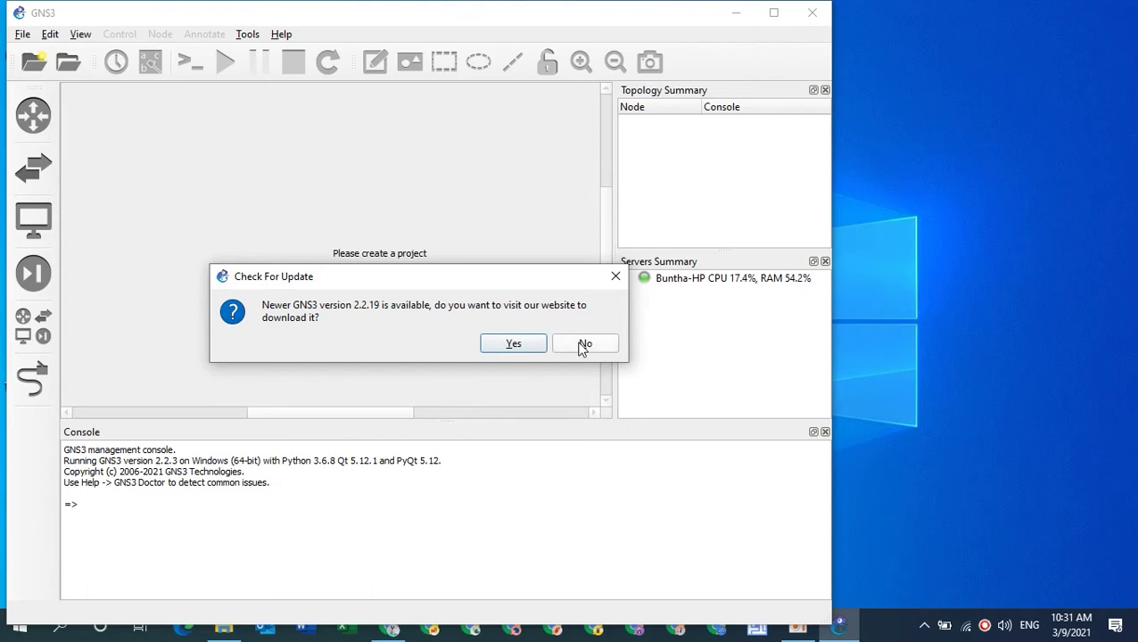
pyautogui.click(585, 344)
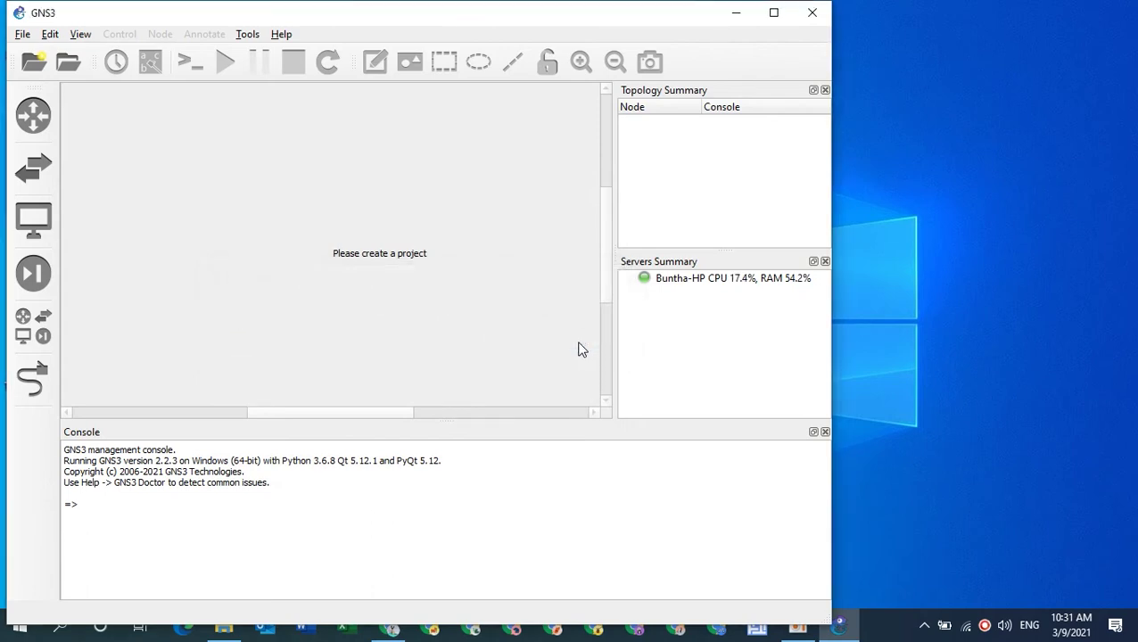
# Step: Maximize GNS3 and list all device types, briefly switching to the GNS3 folder and back
pyautogui.click(774, 13)
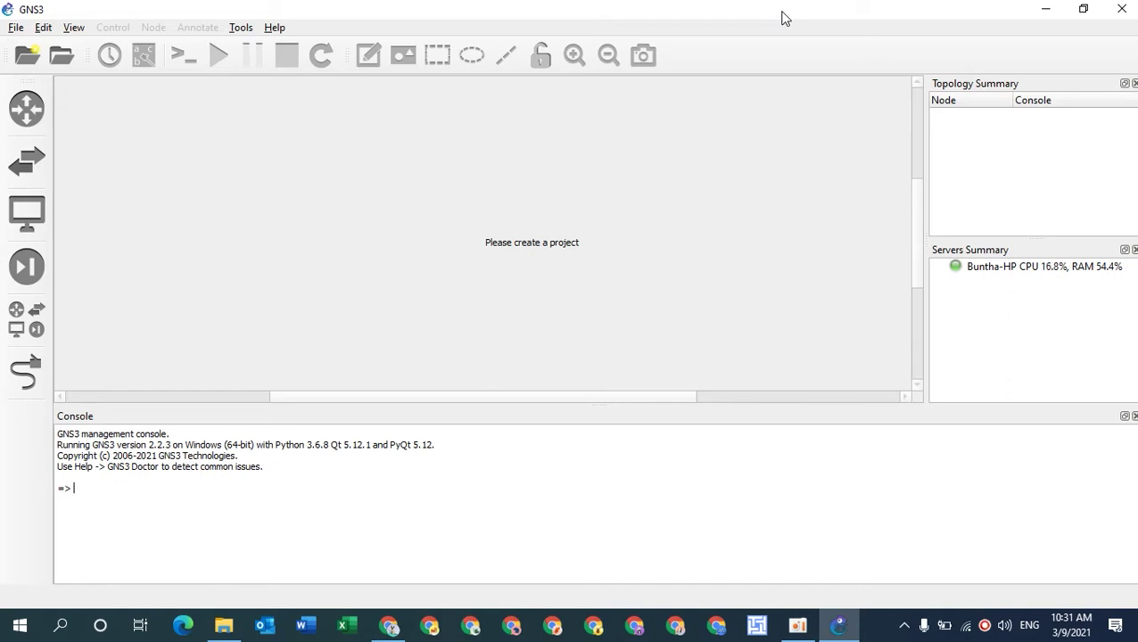
pyautogui.click(24, 111)
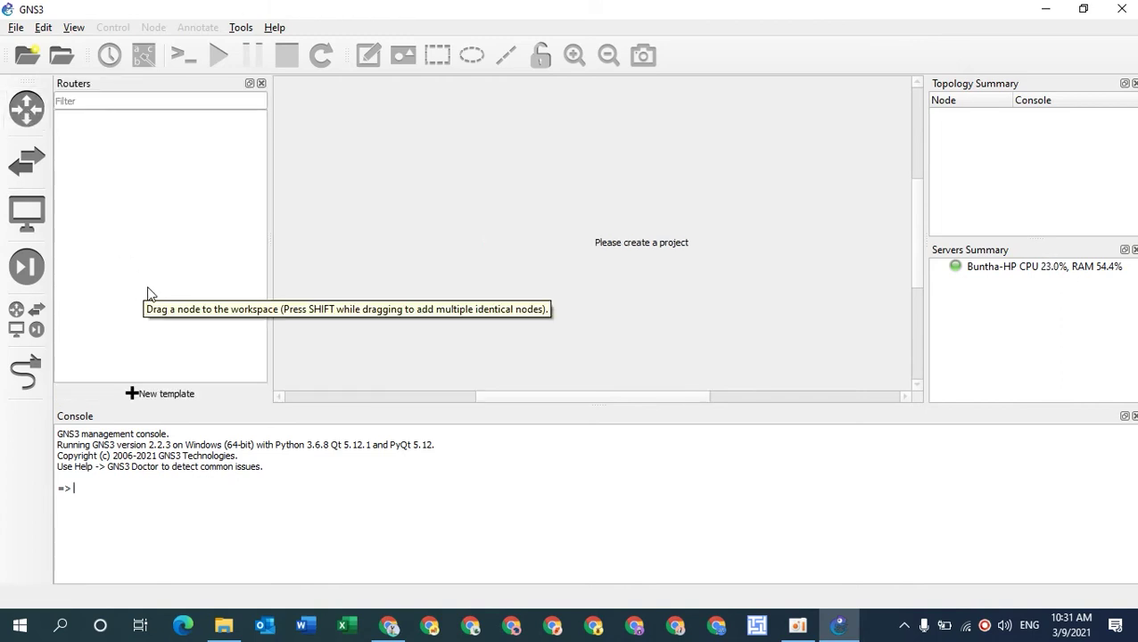
pyautogui.click(36, 320)
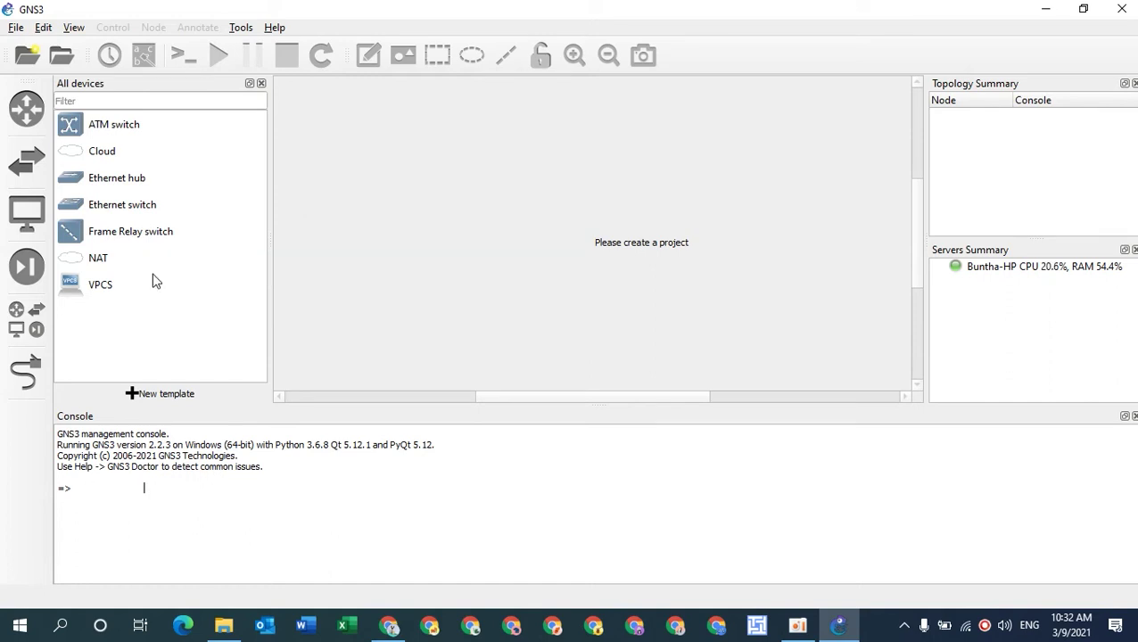
pyautogui.press('Return')
pyautogui.hotkey('alt', 'Tab')
pyautogui.hotkey('alt', 'Tab')
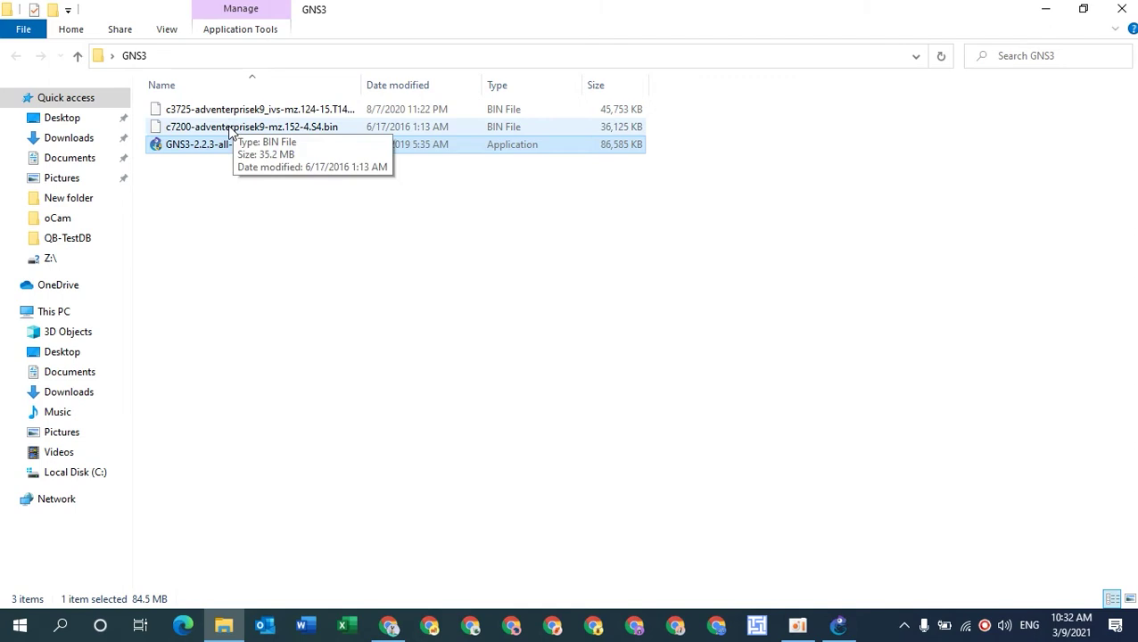
pyautogui.hotkey('alt', 'Tab')
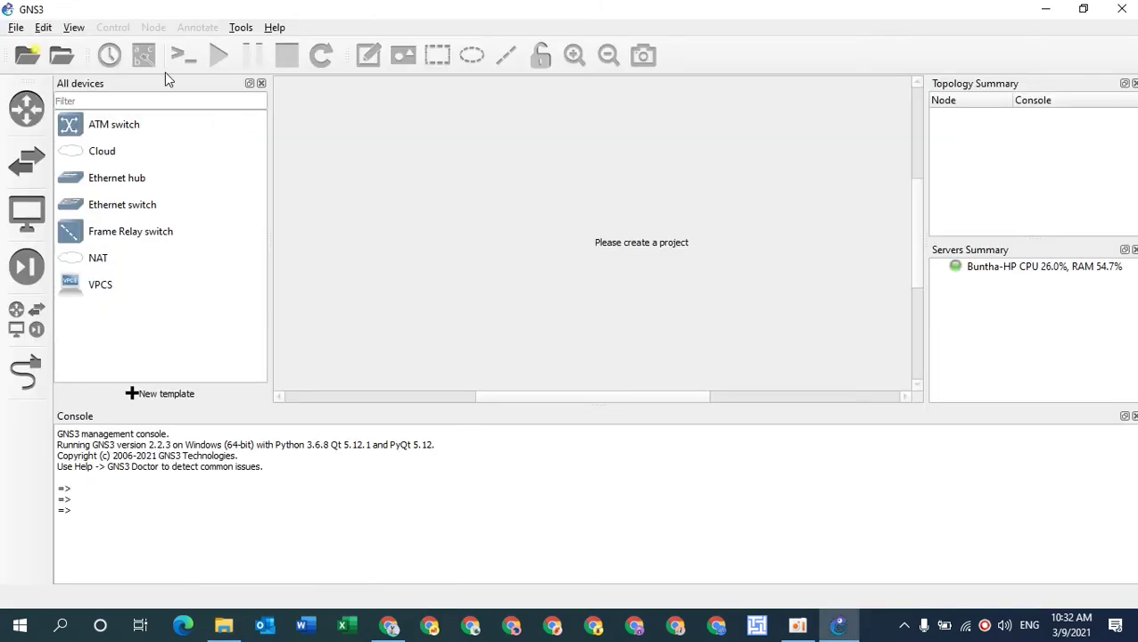
# Step: In Preferences, start a new IOS router template that uses a new image
pyautogui.click(46, 31)
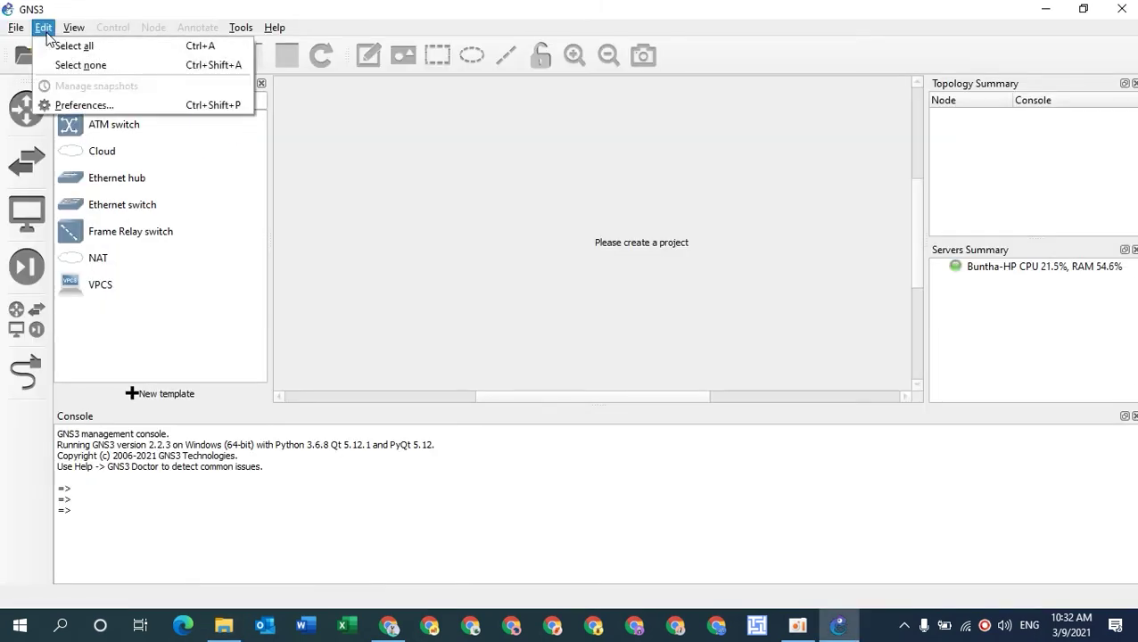
pyautogui.click(105, 107)
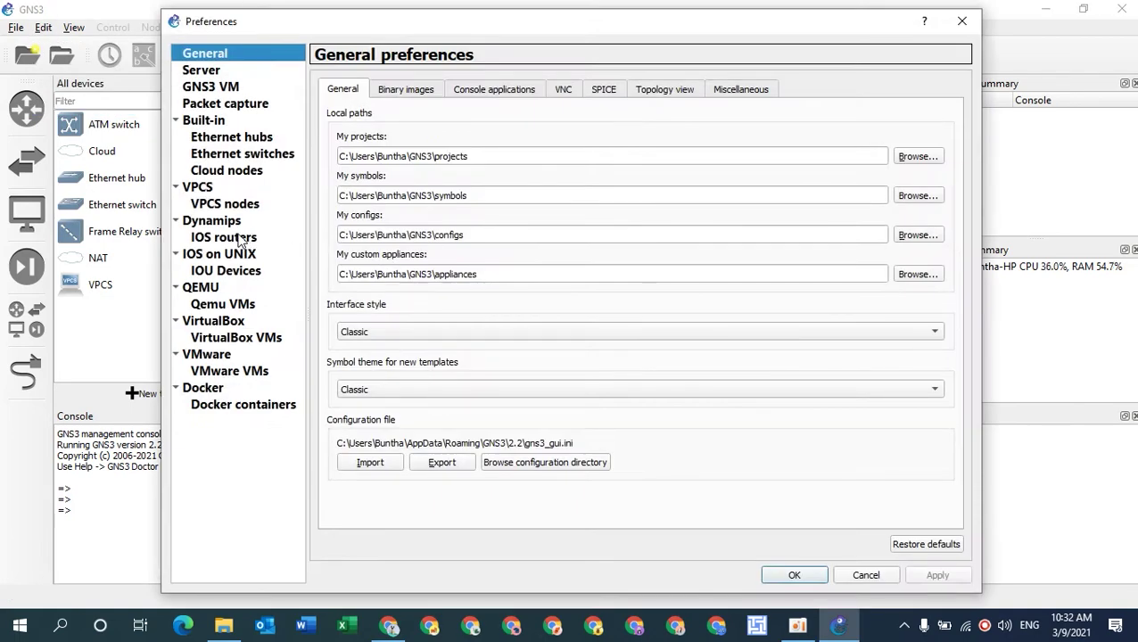
pyautogui.click(222, 242)
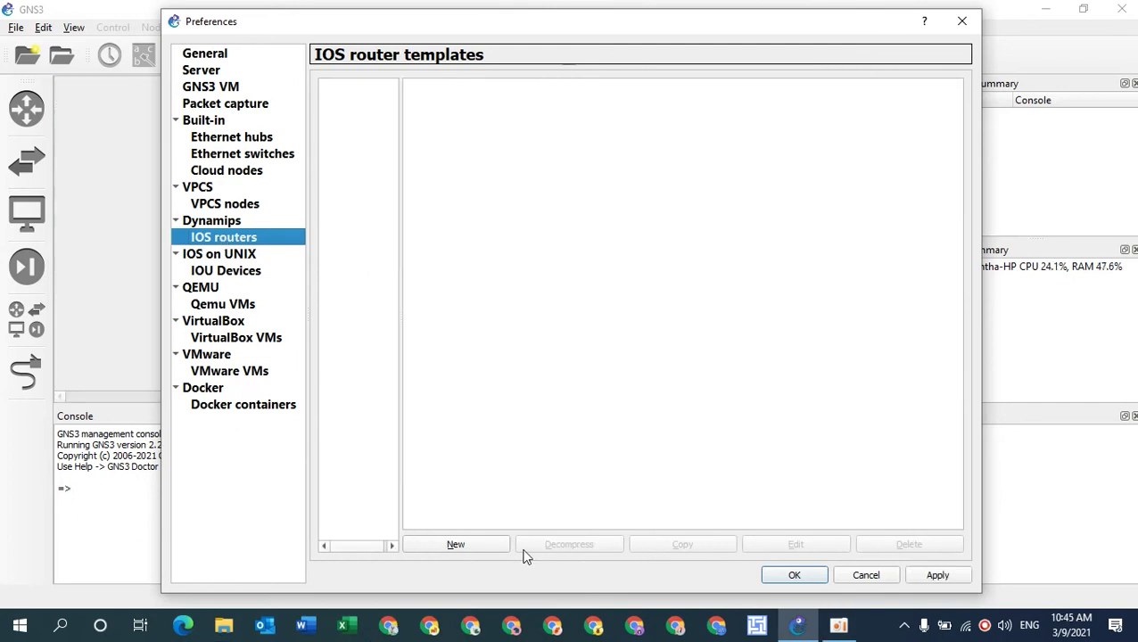
pyautogui.click(472, 546)
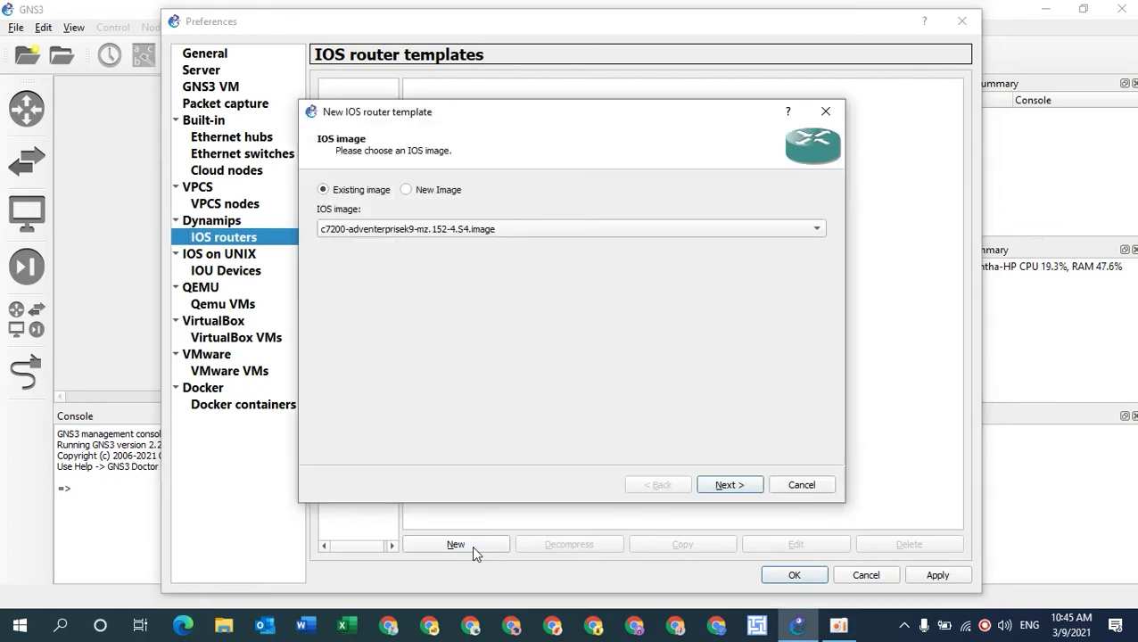
pyautogui.click(434, 191)
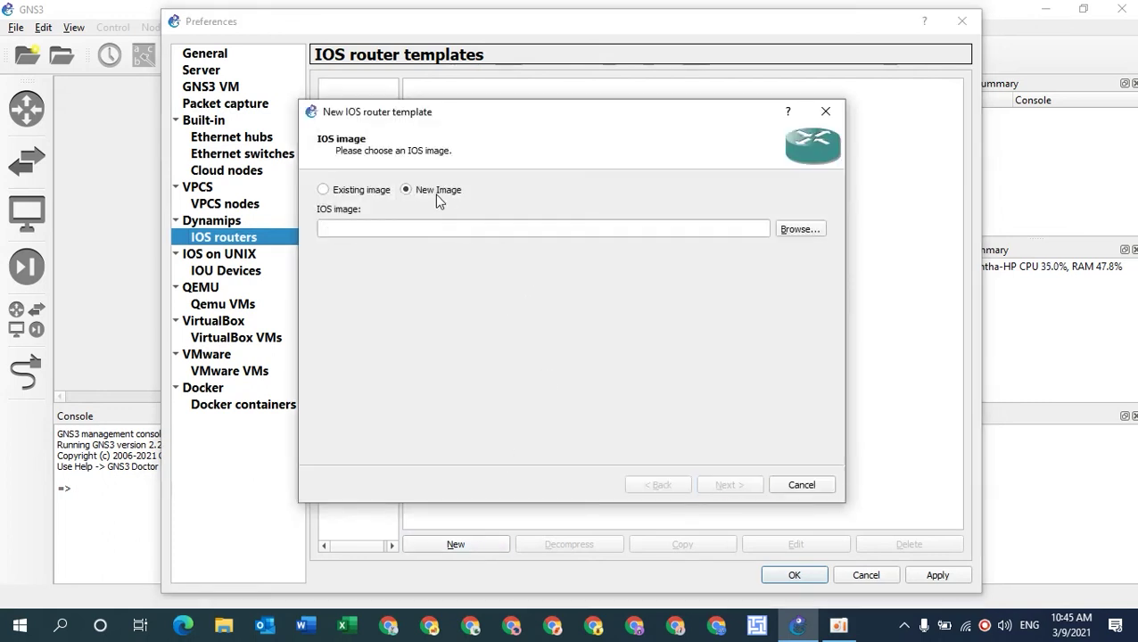
# Step: Select c7200-adventerprisek9-mz.152-4.S4.bin from the Desktop GNS3 folder
pyautogui.click(791, 232)
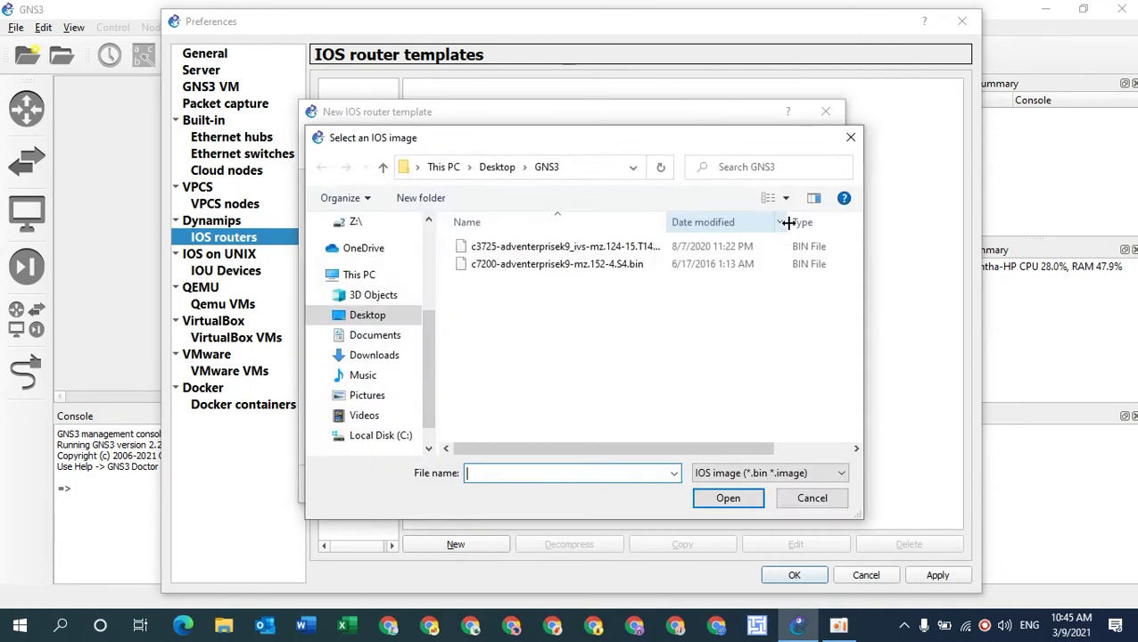
pyautogui.click(374, 336)
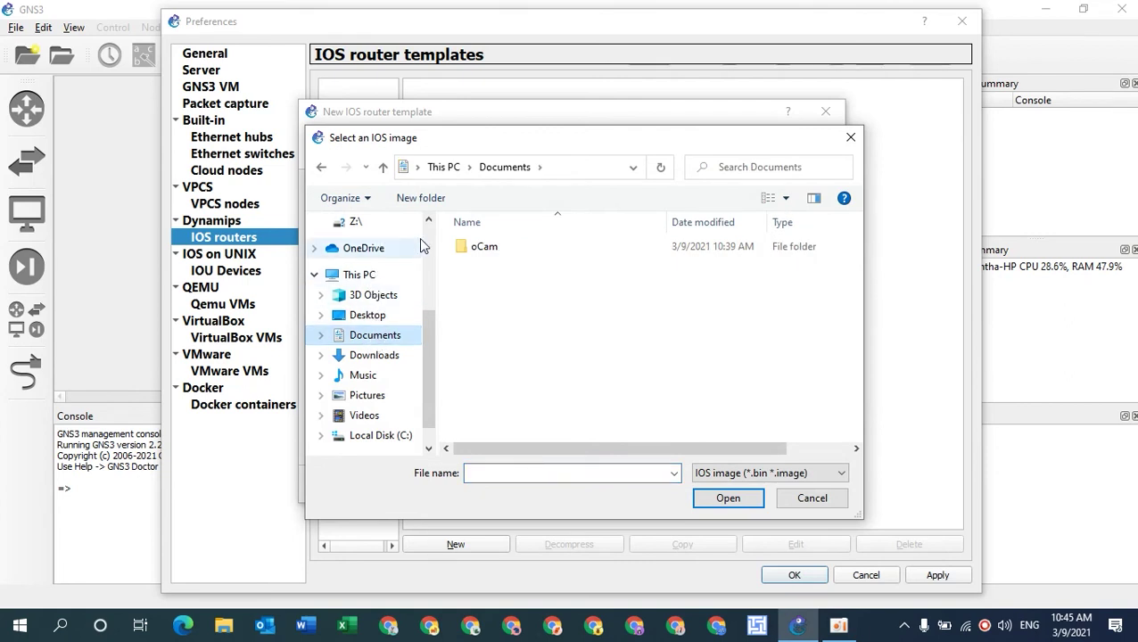
pyautogui.scroll(3, 429, 245)
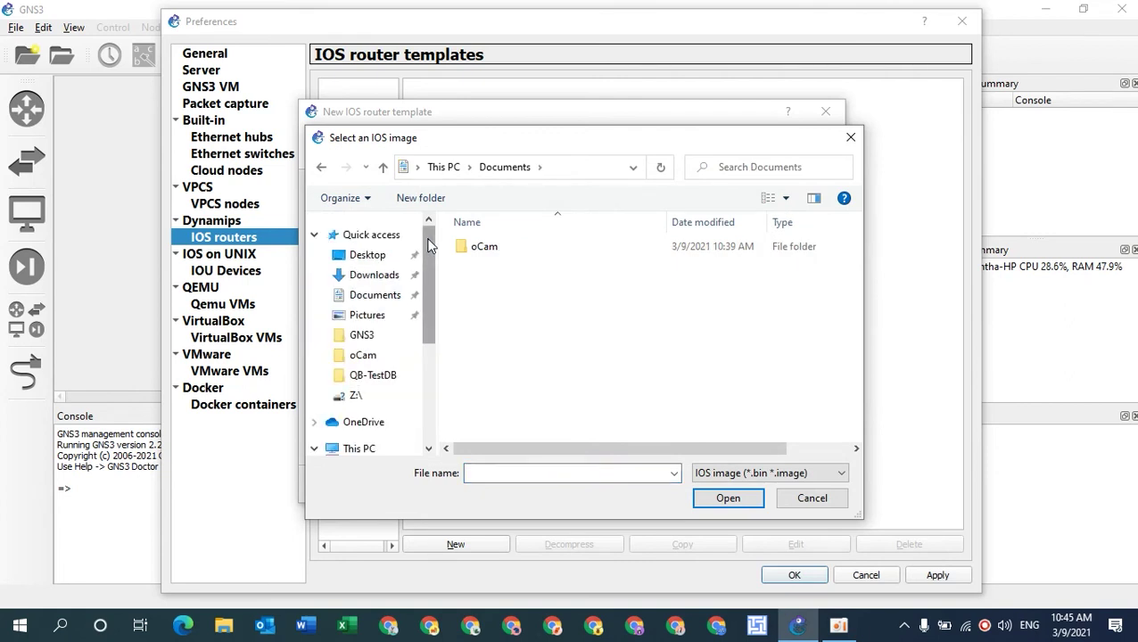
pyautogui.click(372, 259)
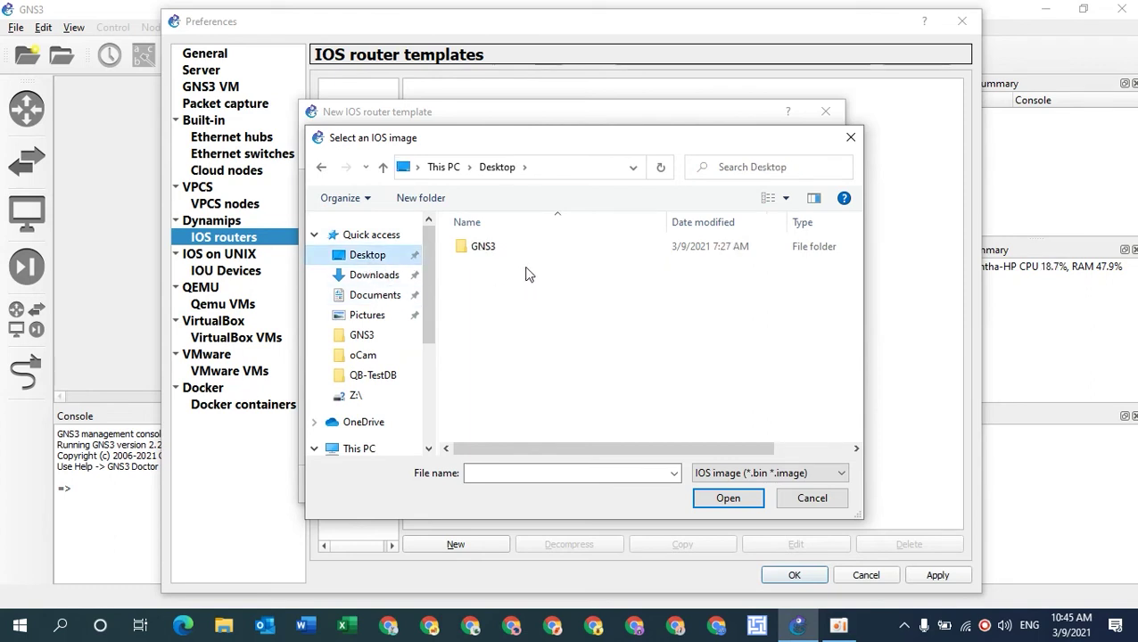
pyautogui.doubleClick(483, 248)
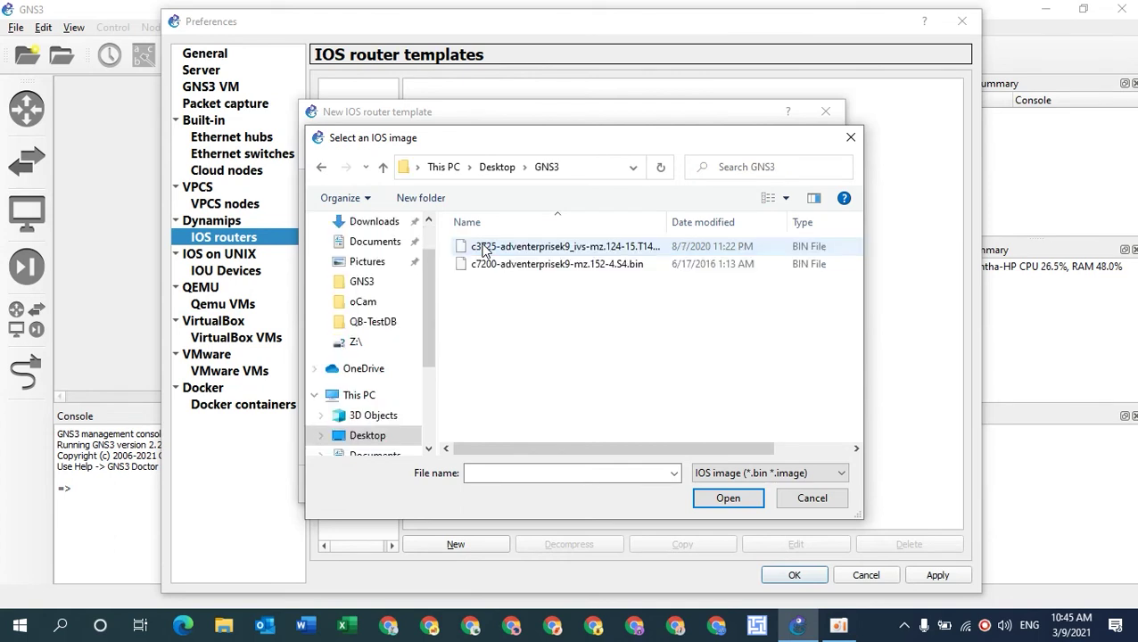
pyautogui.click(500, 269)
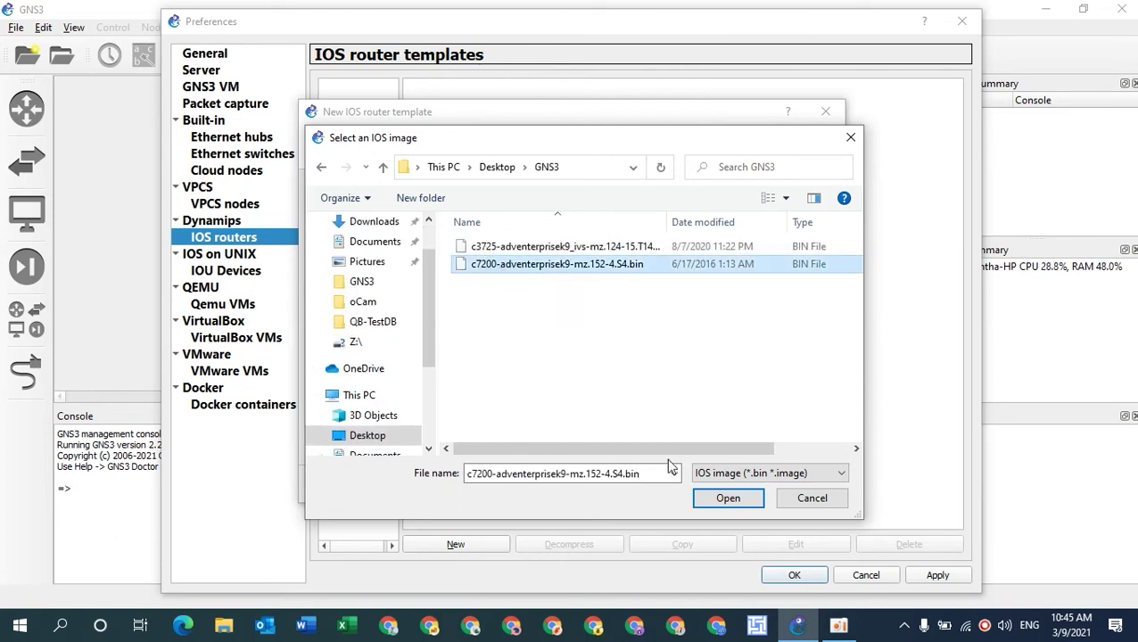
pyautogui.click(728, 498)
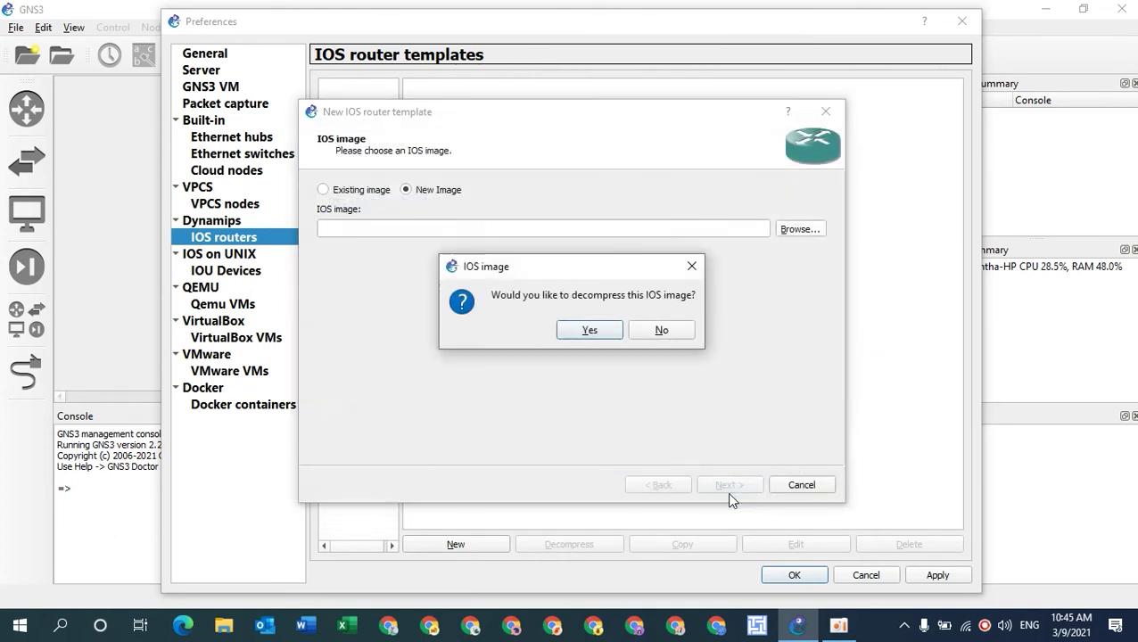
# Step: Decompress the c7200 image, keep its name and 512 MiB memory, and set slot 0 to C7200-IO-GE-E
pyautogui.click(593, 330)
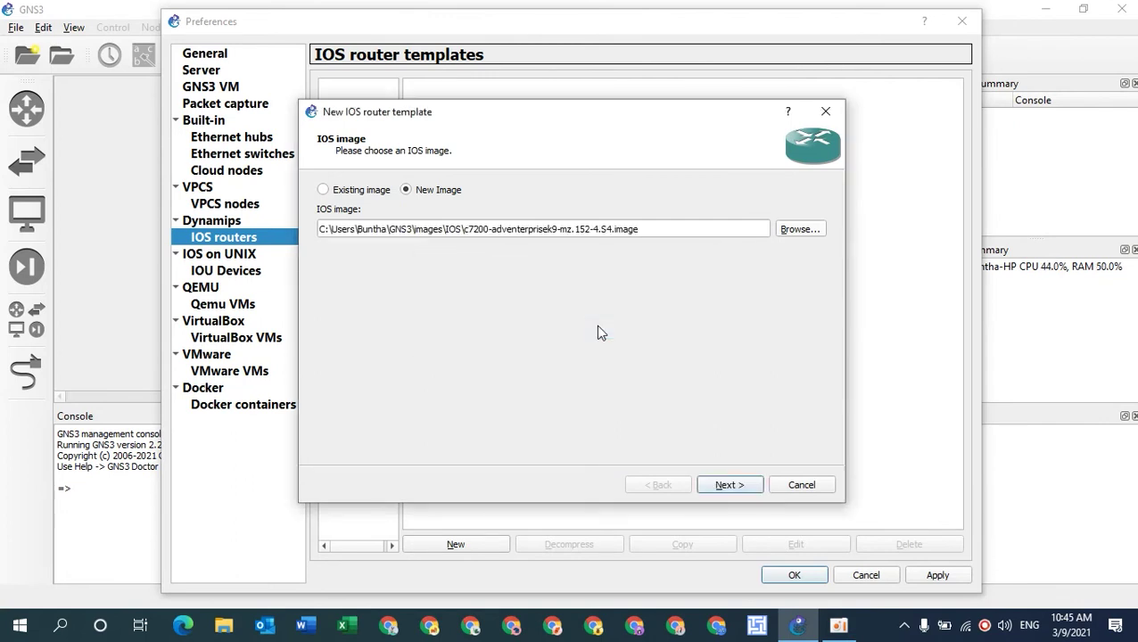
pyautogui.click(730, 493)
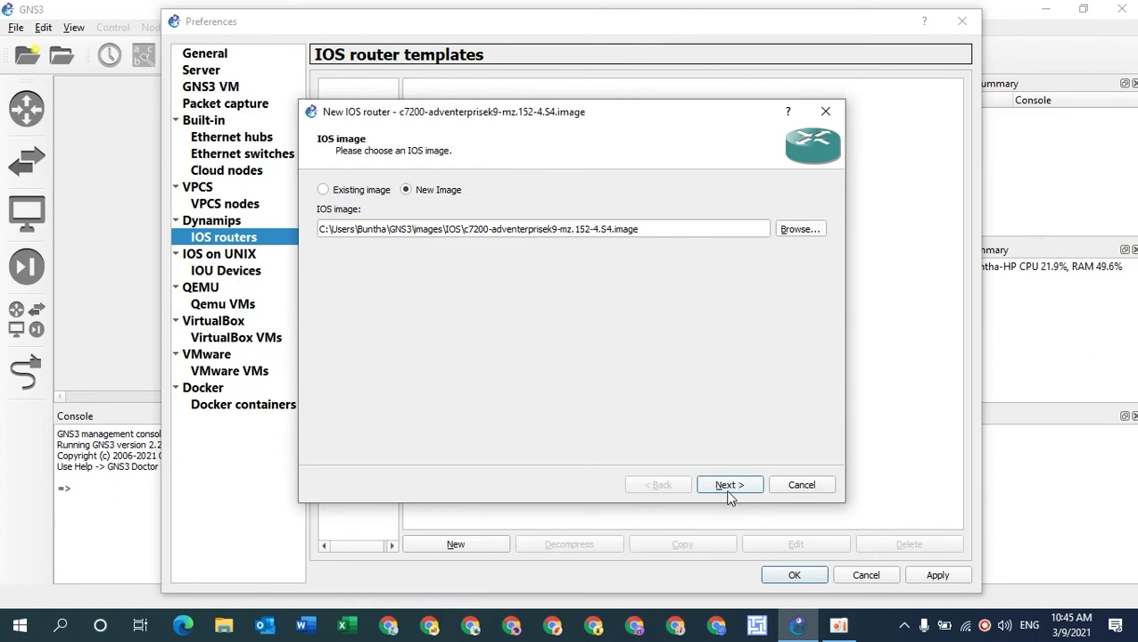
pyautogui.click(729, 494)
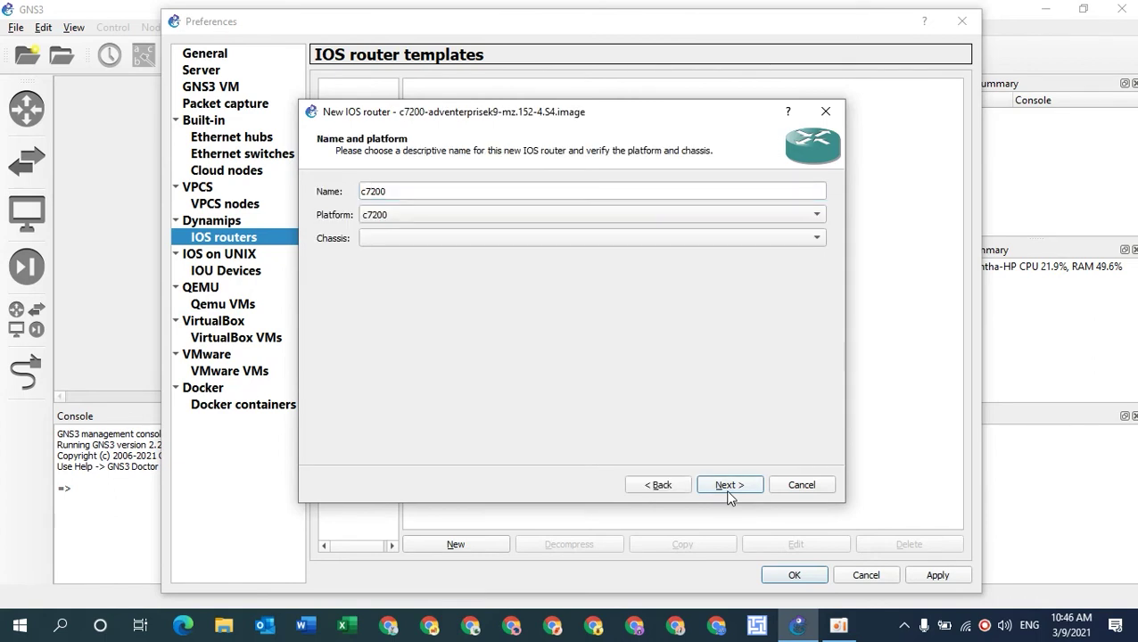
pyautogui.click(729, 493)
pyautogui.click(729, 493)
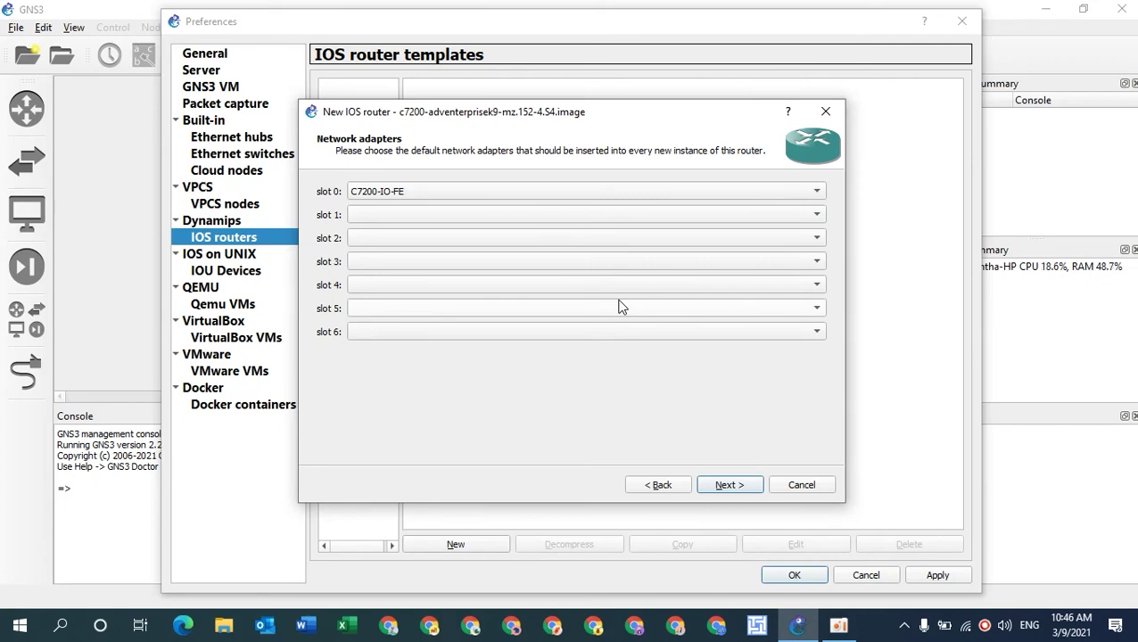
pyautogui.click(411, 189)
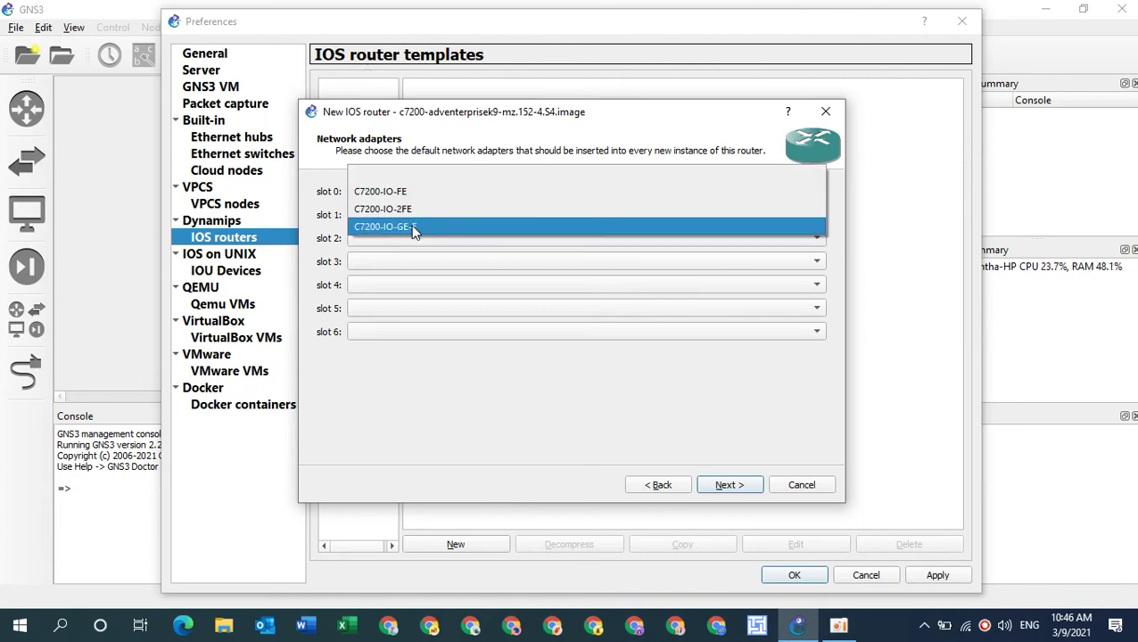
pyautogui.click(413, 228)
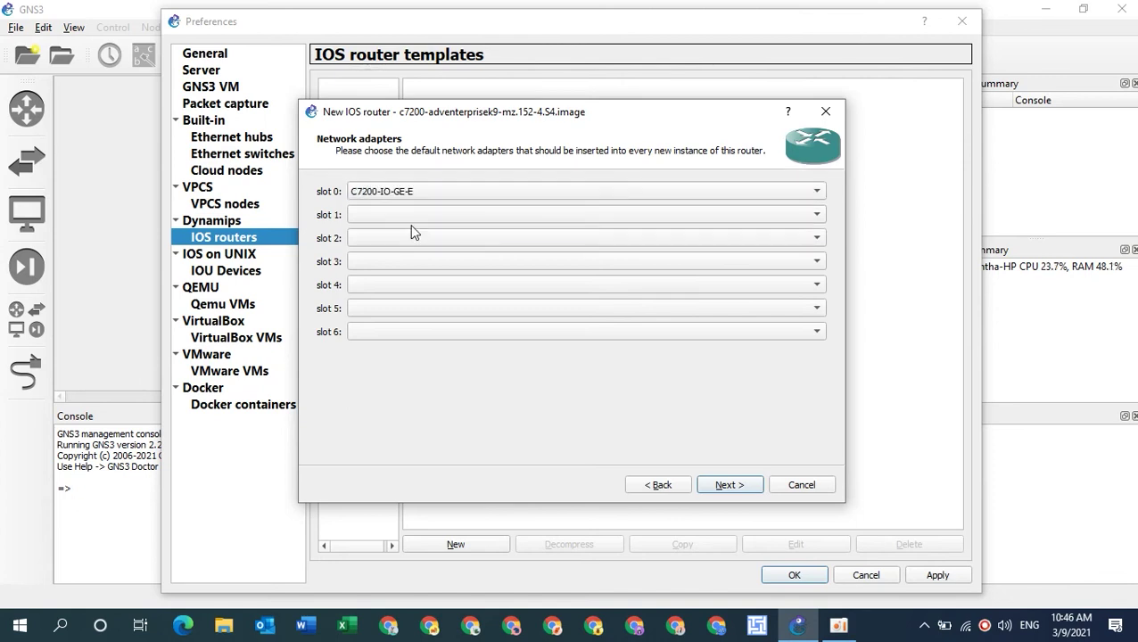
# Step: Fit PA-GE adapters into slots 1, 2 and 3 of the c7200 router template
pyautogui.click(367, 214)
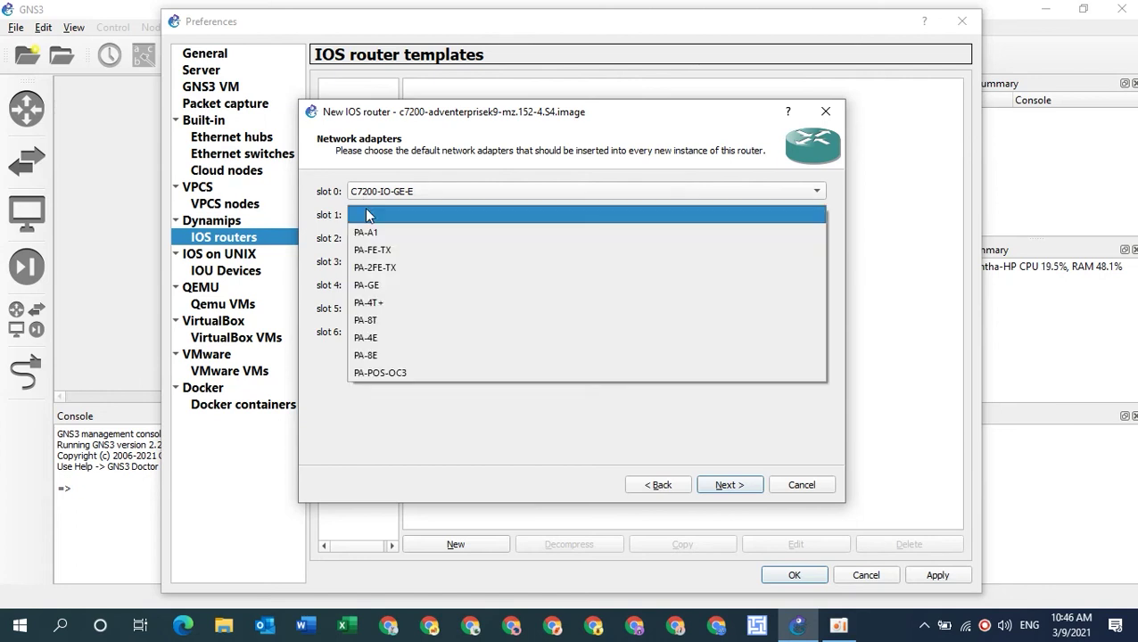
pyautogui.click(384, 288)
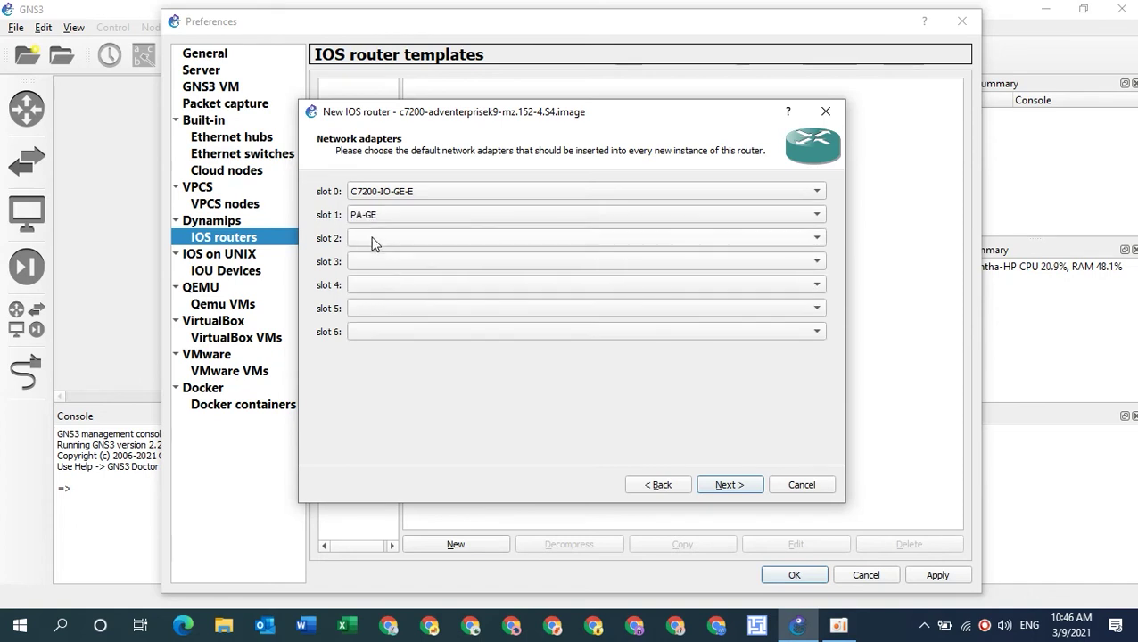
pyautogui.click(376, 238)
pyautogui.click(380, 309)
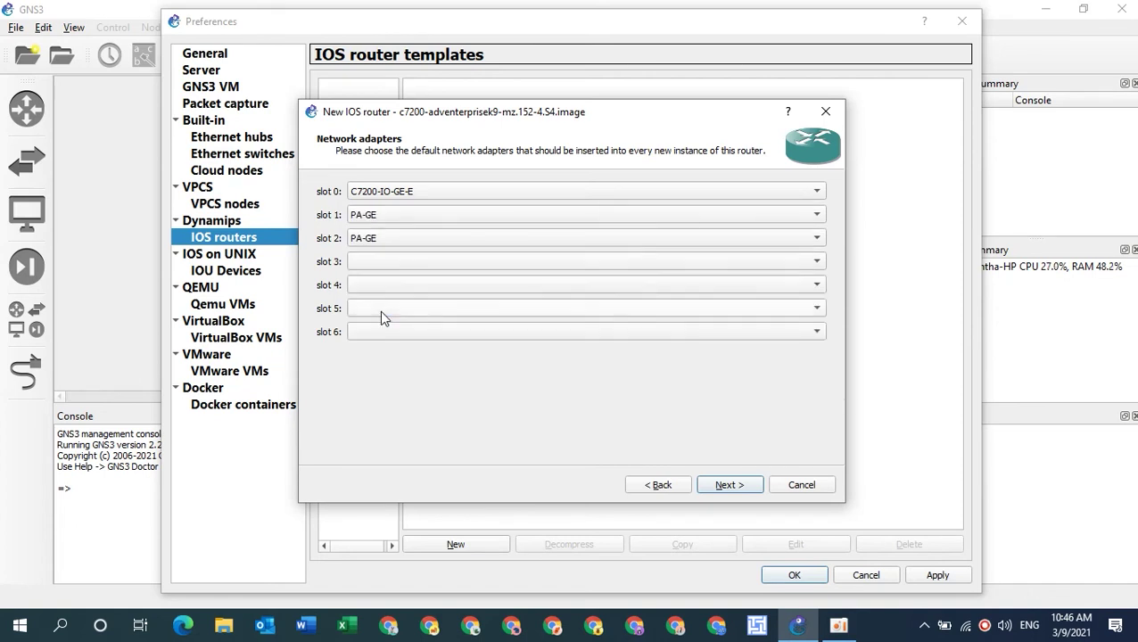
pyautogui.click(364, 264)
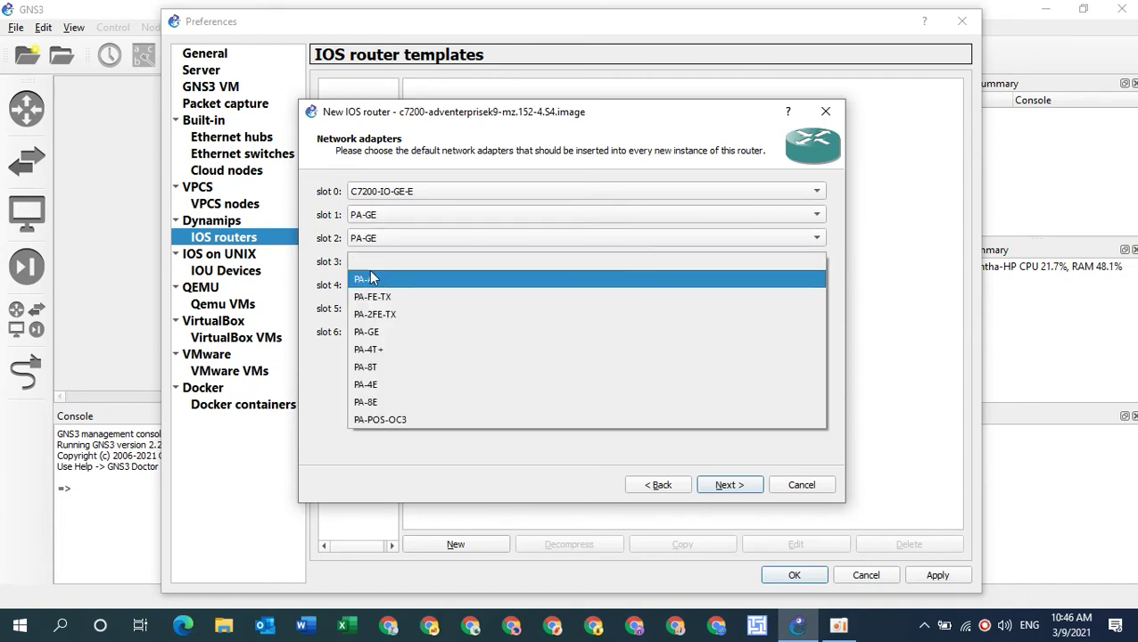
pyautogui.click(397, 340)
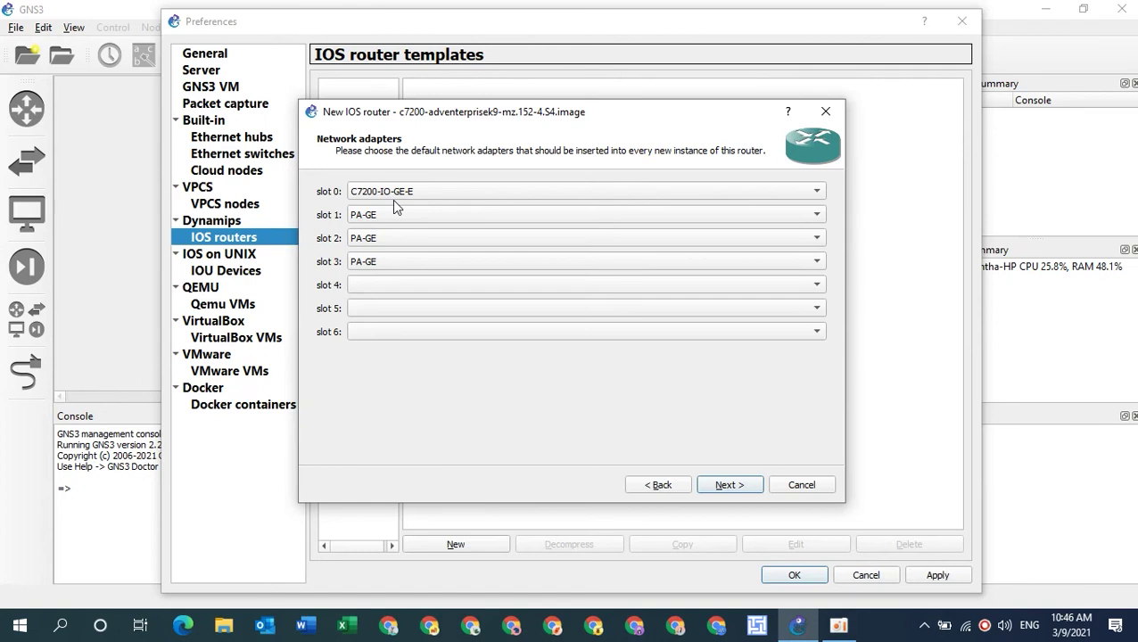
pyautogui.click(729, 486)
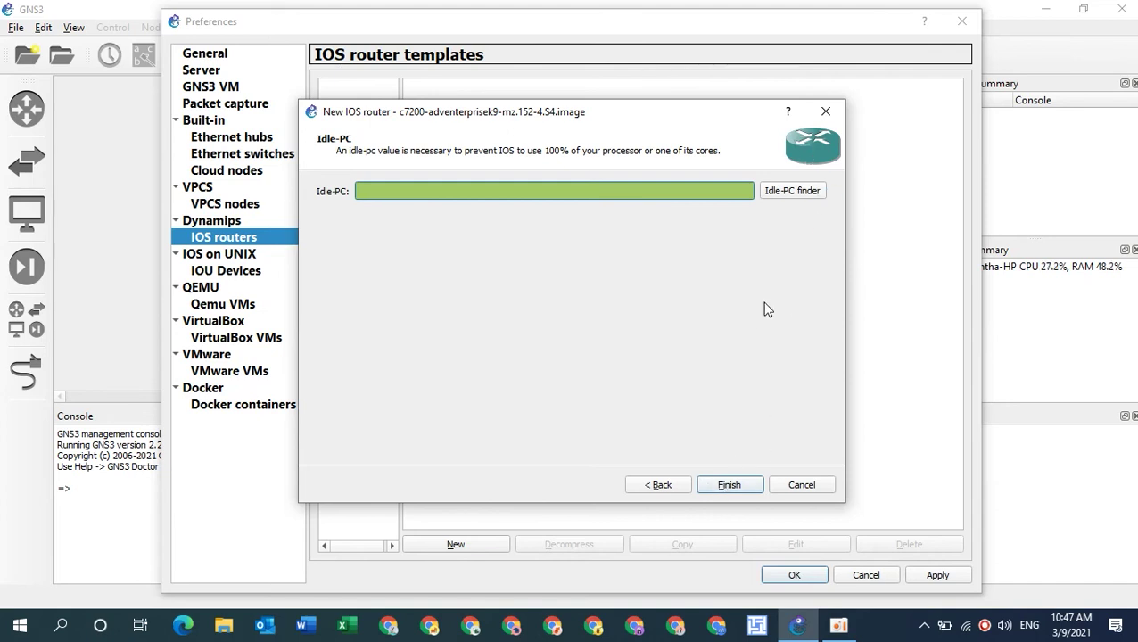
# Step: Use the Idle-PC finder to get 0x62f17d30 and complete the c7200 template
pyautogui.click(790, 190)
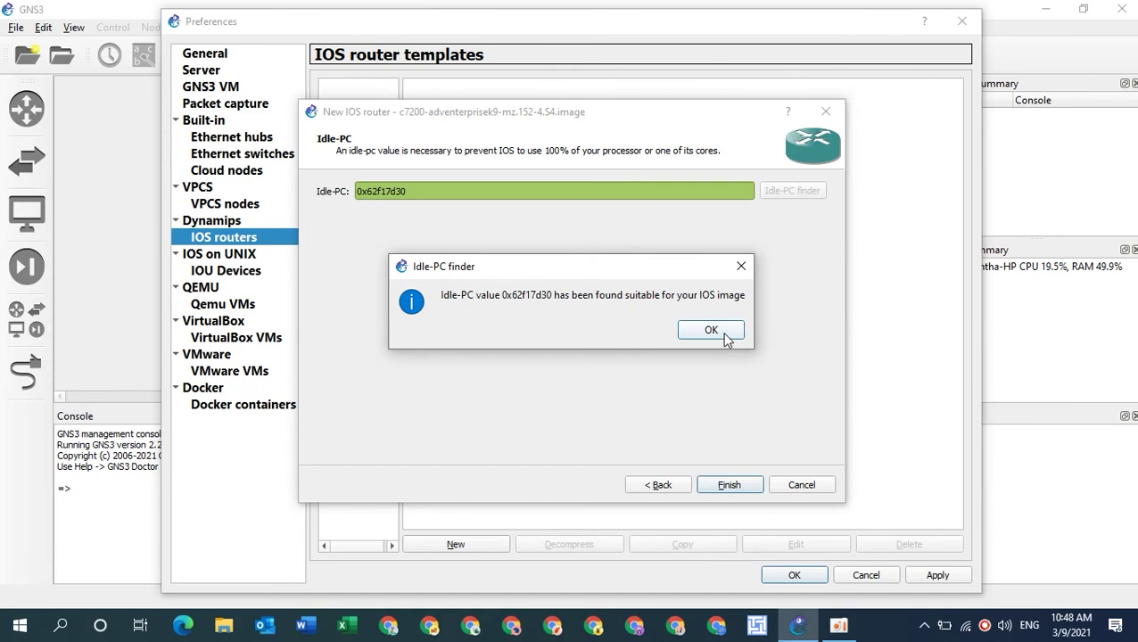
pyautogui.click(711, 331)
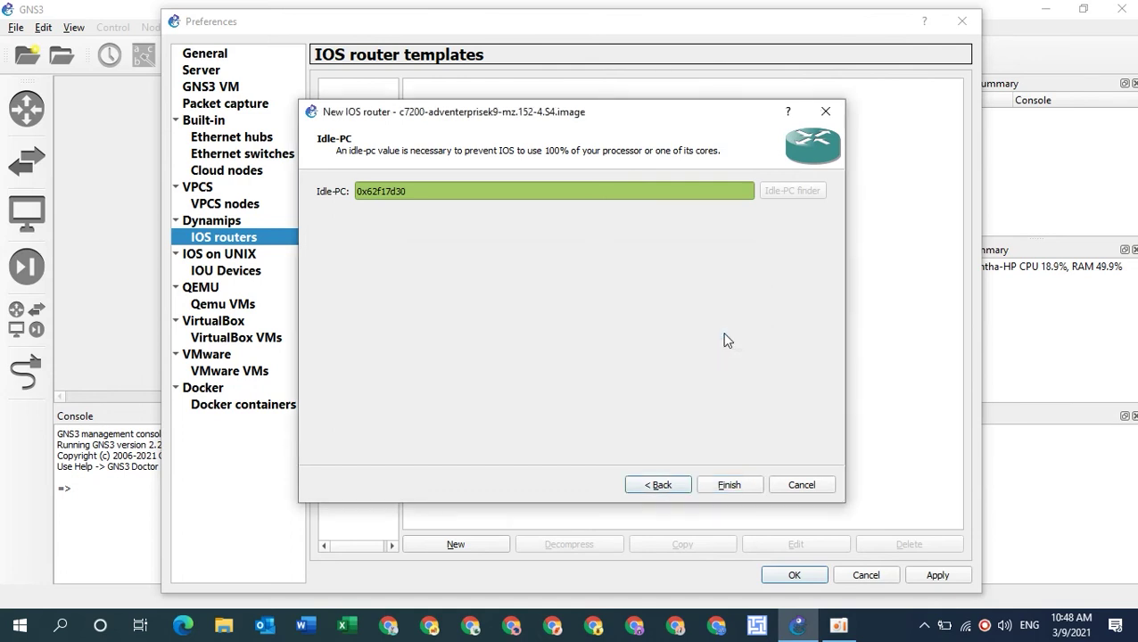
pyautogui.click(732, 486)
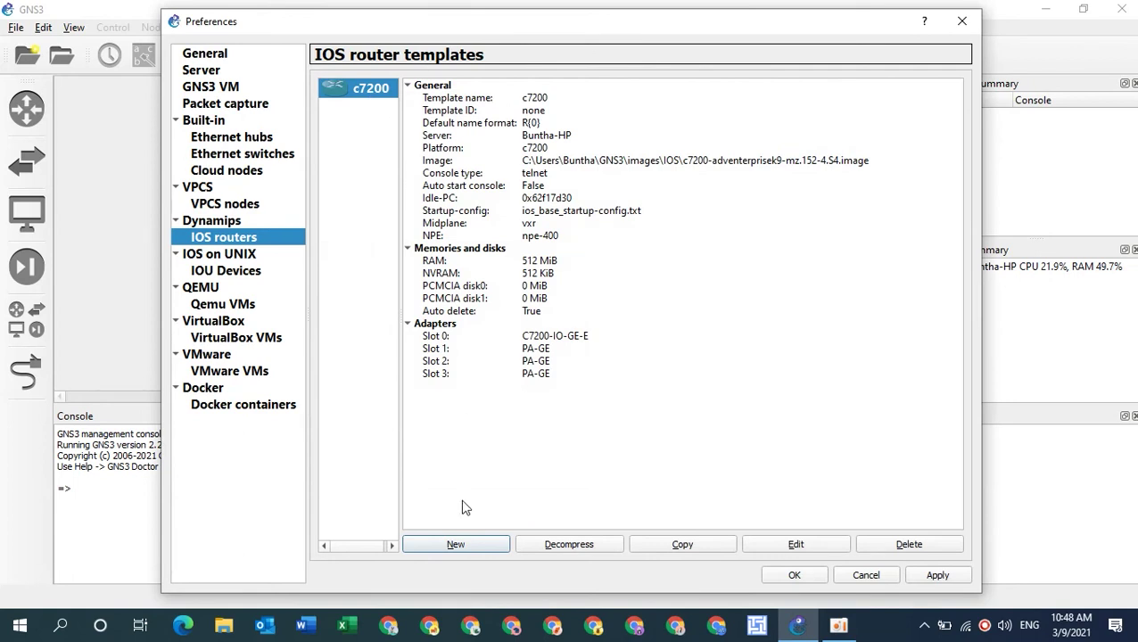
pyautogui.click(456, 545)
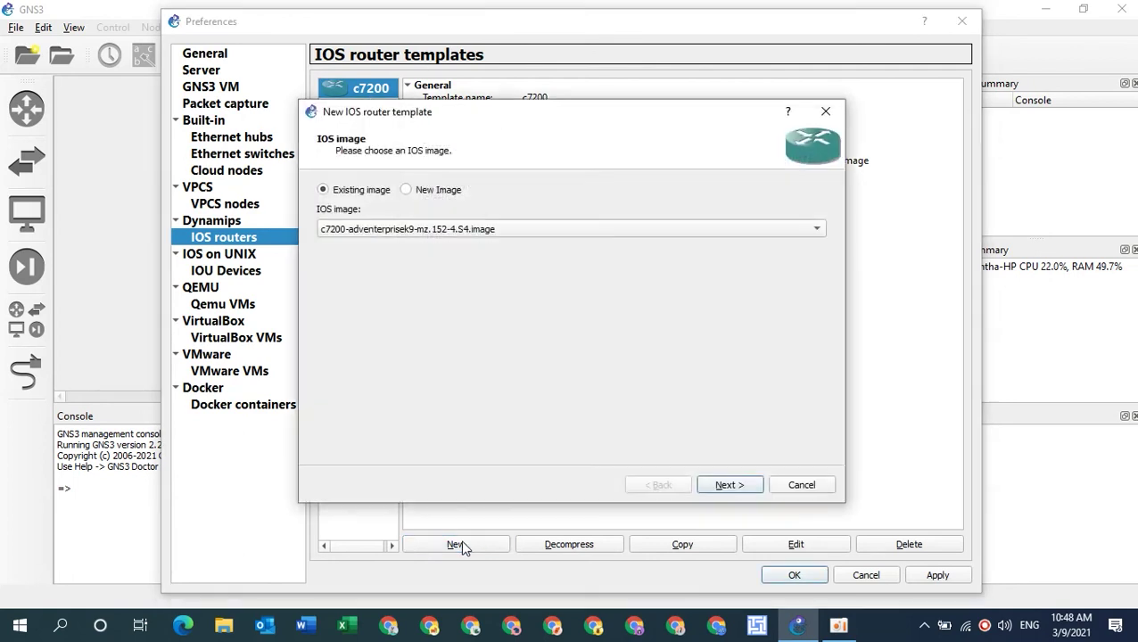
# Step: Load and decompress the new image c3725-adventerprisek9_ivs-mz.124-15.T14.image for the next template
pyautogui.click(411, 189)
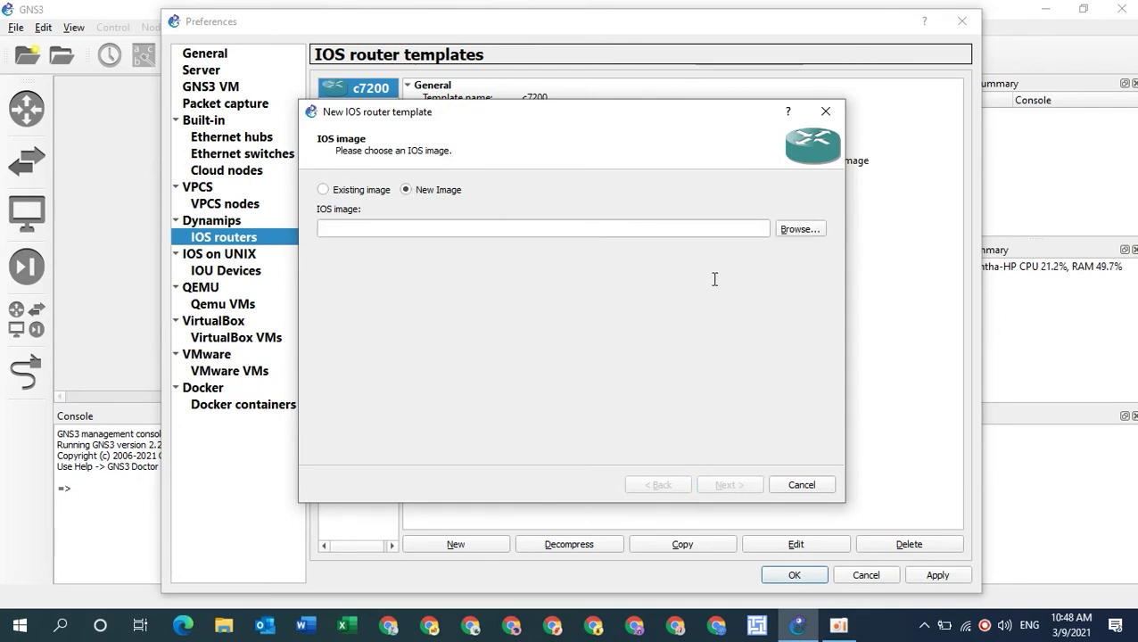
pyautogui.click(792, 229)
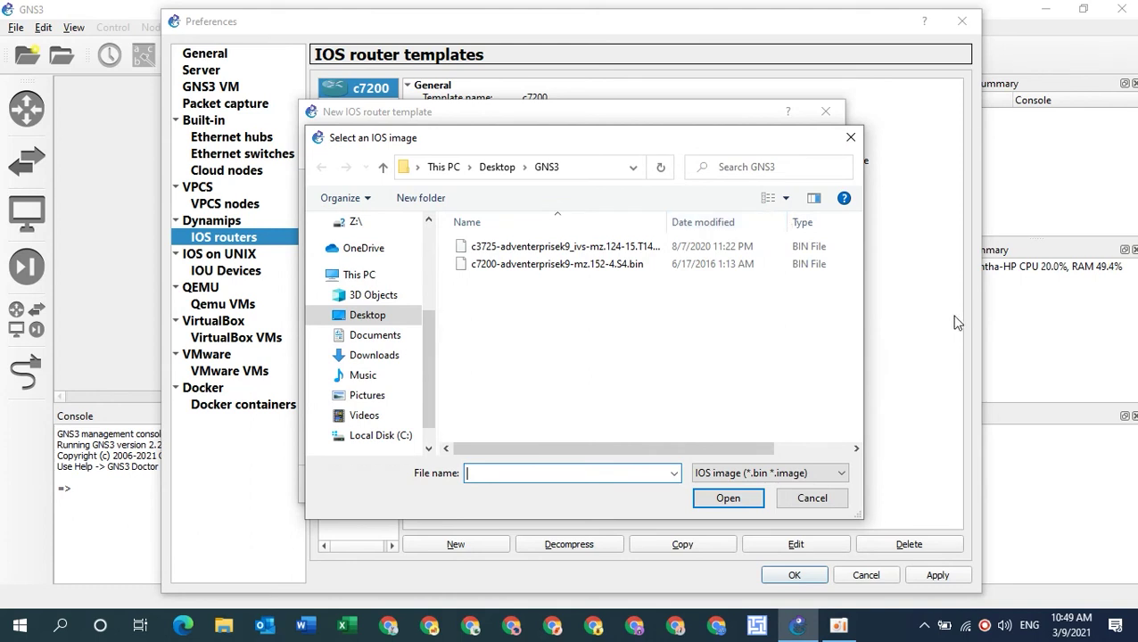
pyautogui.click(513, 250)
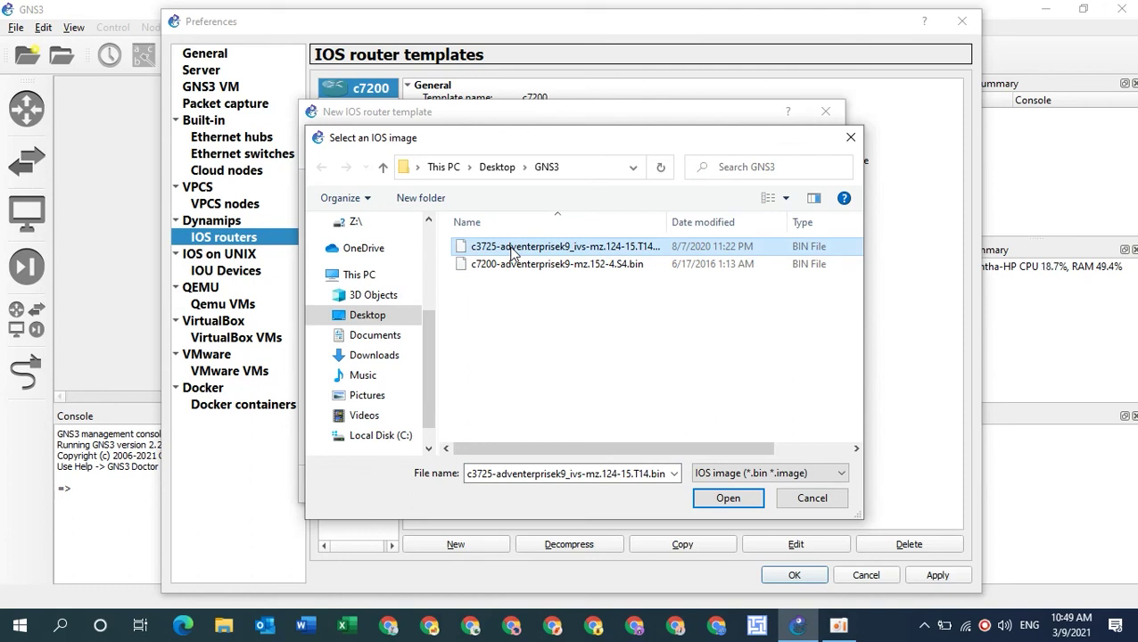
pyautogui.click(513, 250)
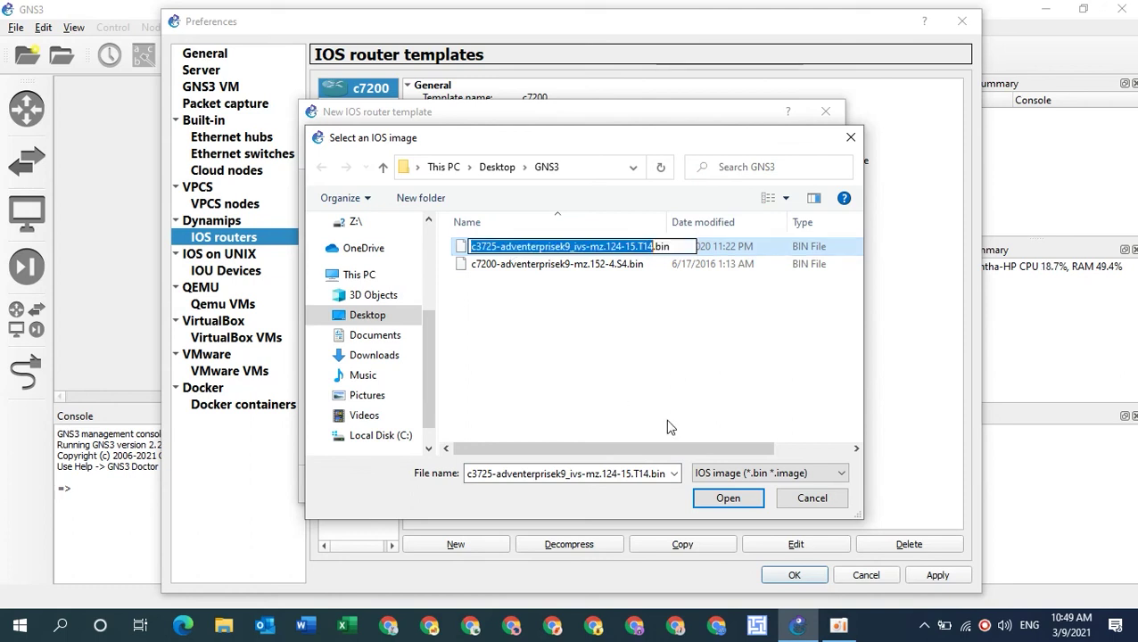
pyautogui.click(727, 496)
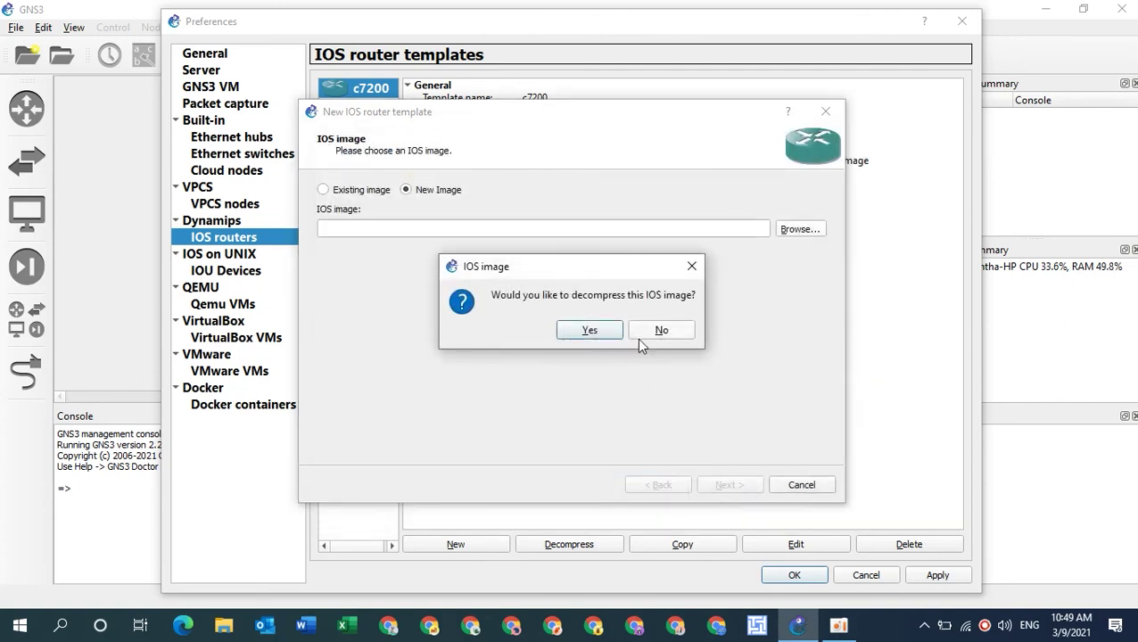
pyautogui.click(594, 330)
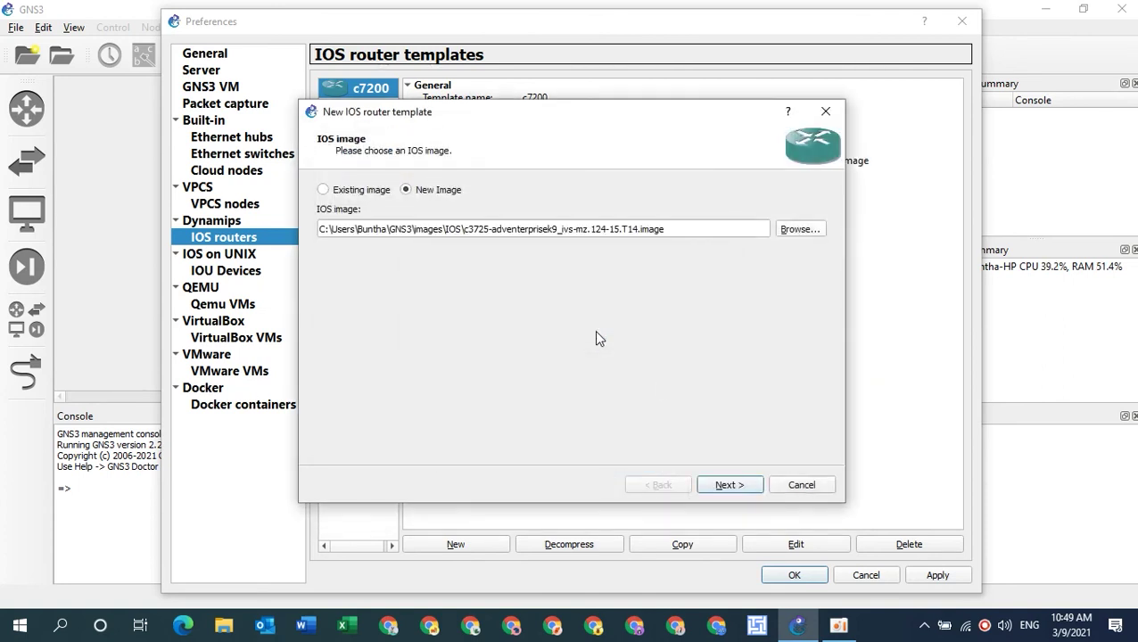
pyautogui.click(730, 485)
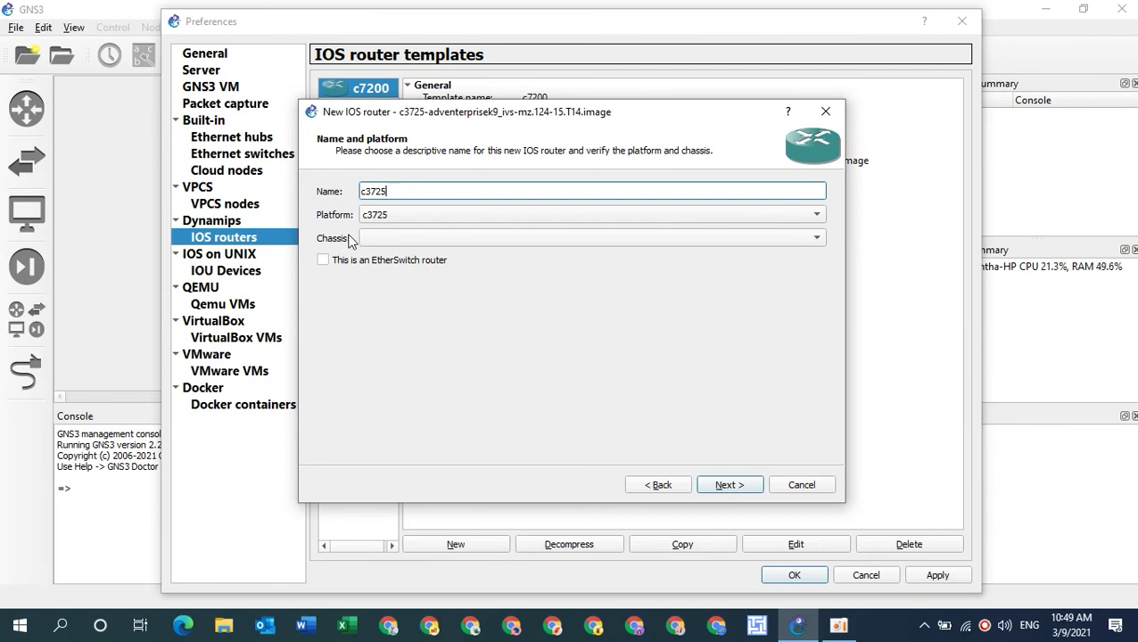
# Step: Mark the c3725 template as an EtherSwitch router, keeping platform c3725
pyautogui.click(323, 260)
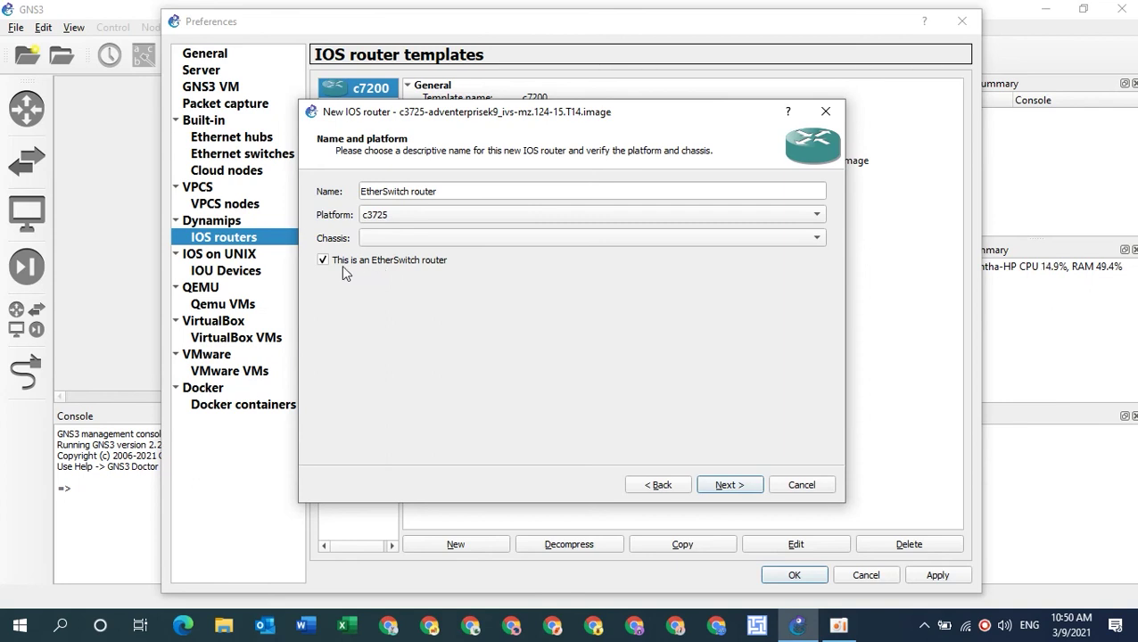
pyautogui.click(728, 501)
# Step: Accept 128 MiB memory and the GT96100-FE and NM-16ESW adapters unchanged
pyautogui.click(727, 501)
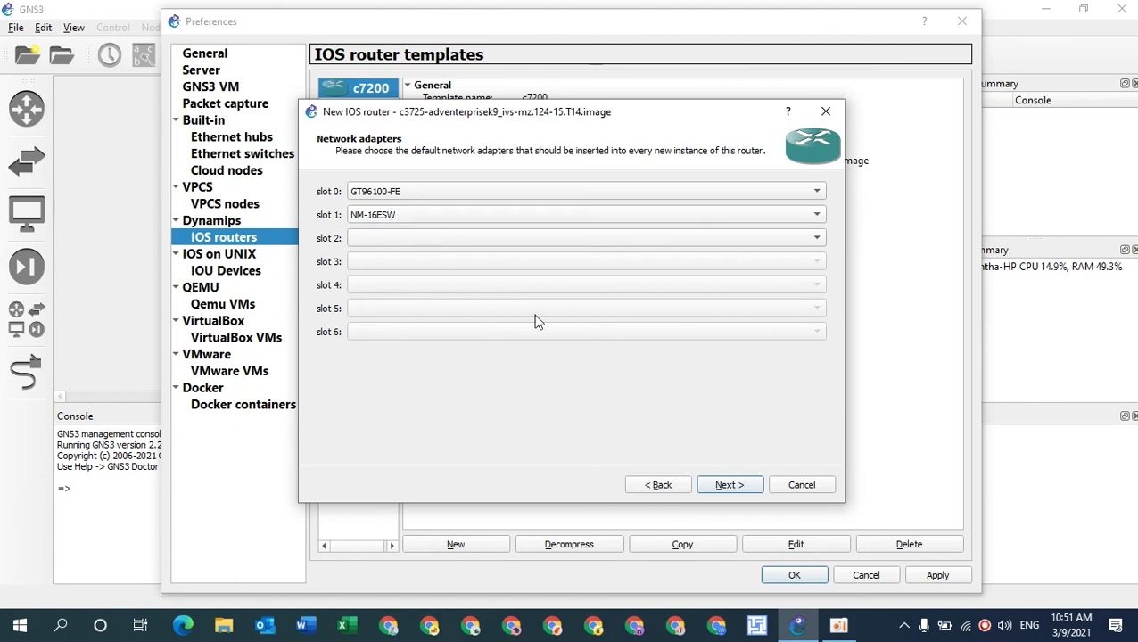
pyautogui.click(728, 486)
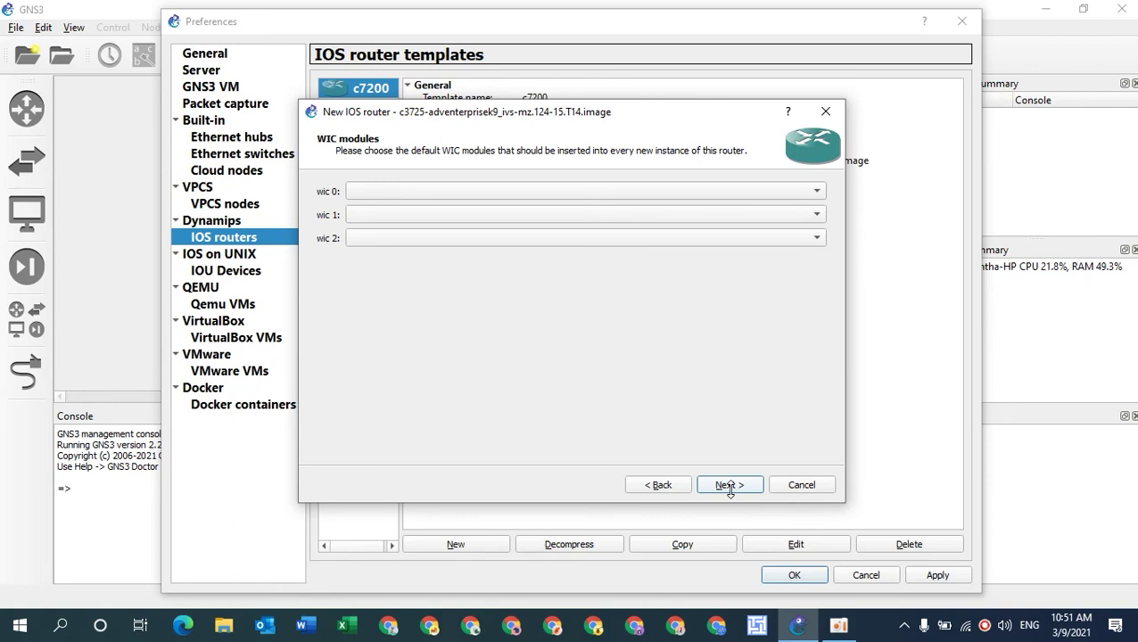
# Step: Skip WIC modules, apply Idle-PC 0x60ca3d08 and finish the EtherSwitch router template
pyautogui.click(729, 487)
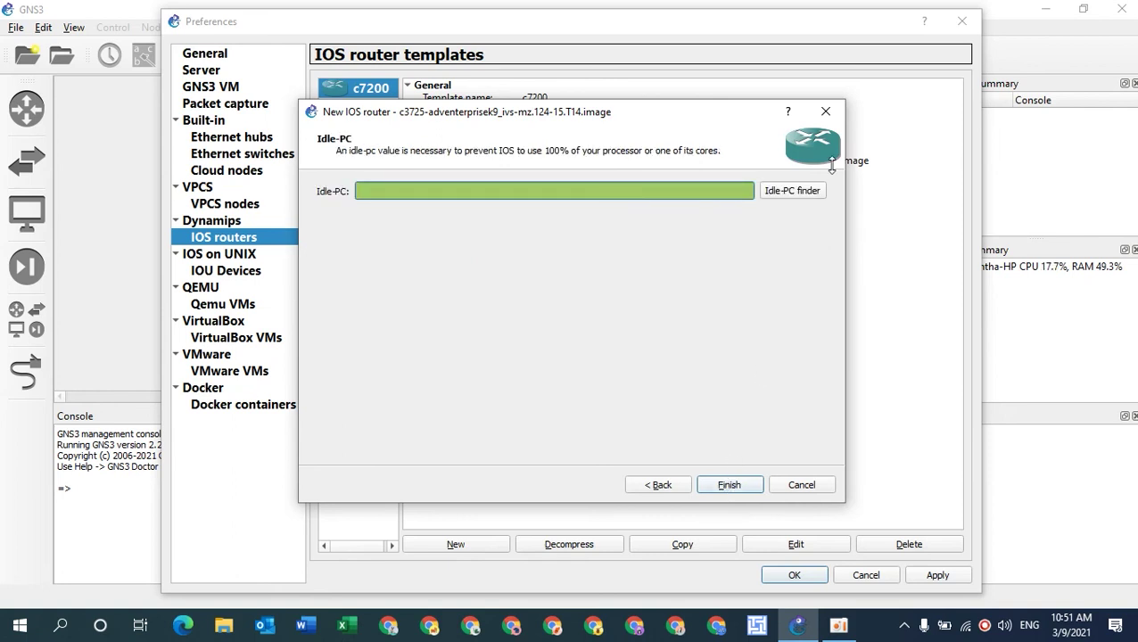
pyautogui.click(778, 190)
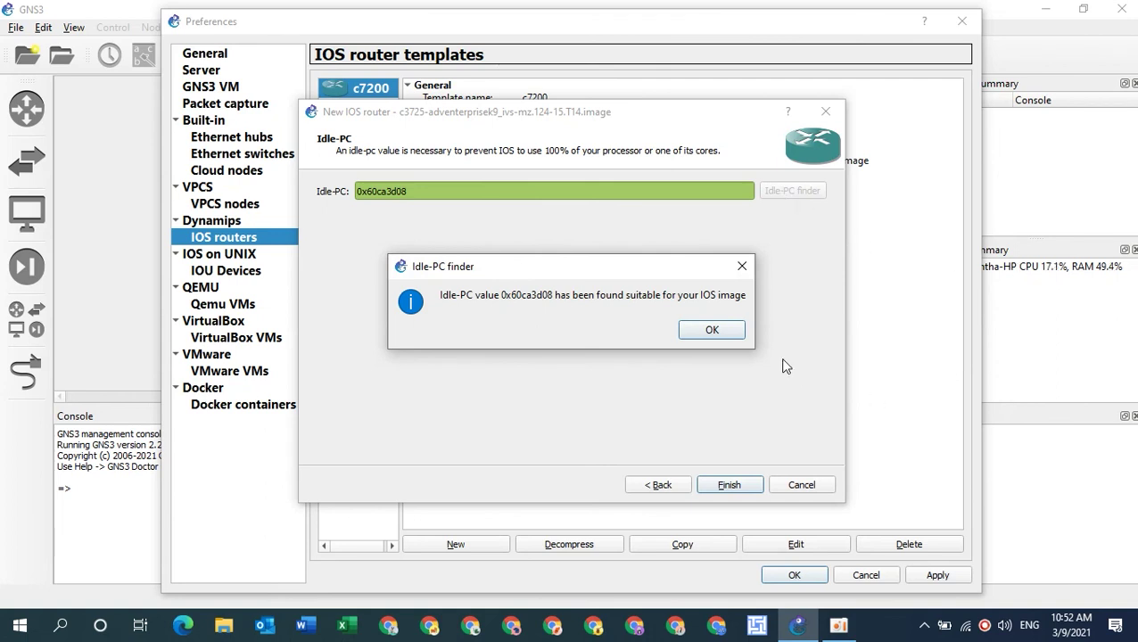
pyautogui.click(712, 332)
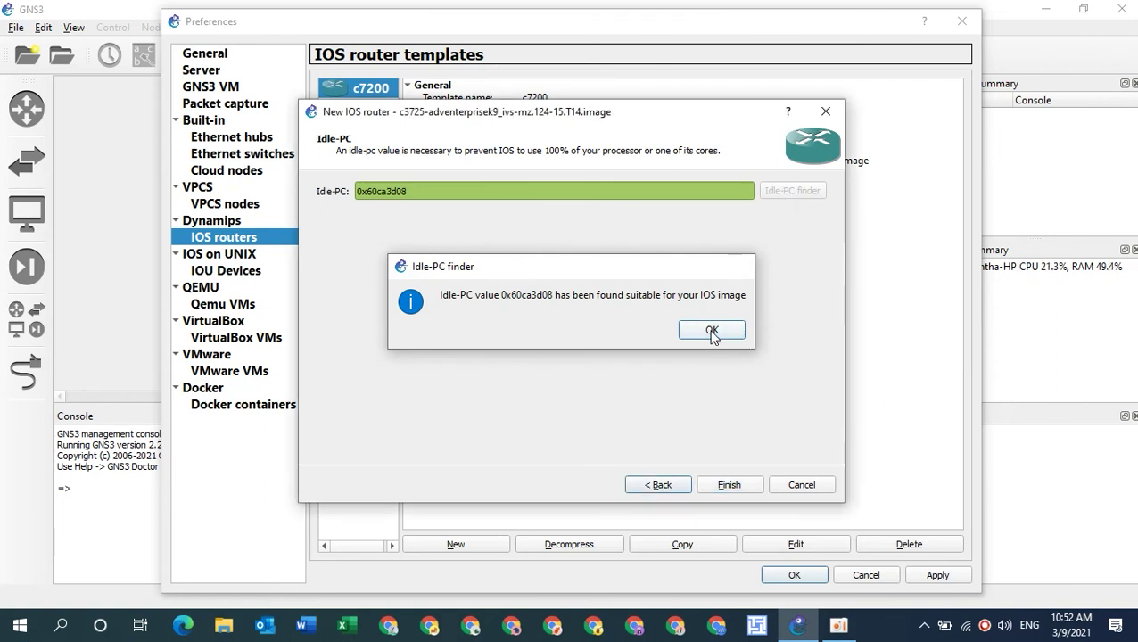
pyautogui.click(724, 483)
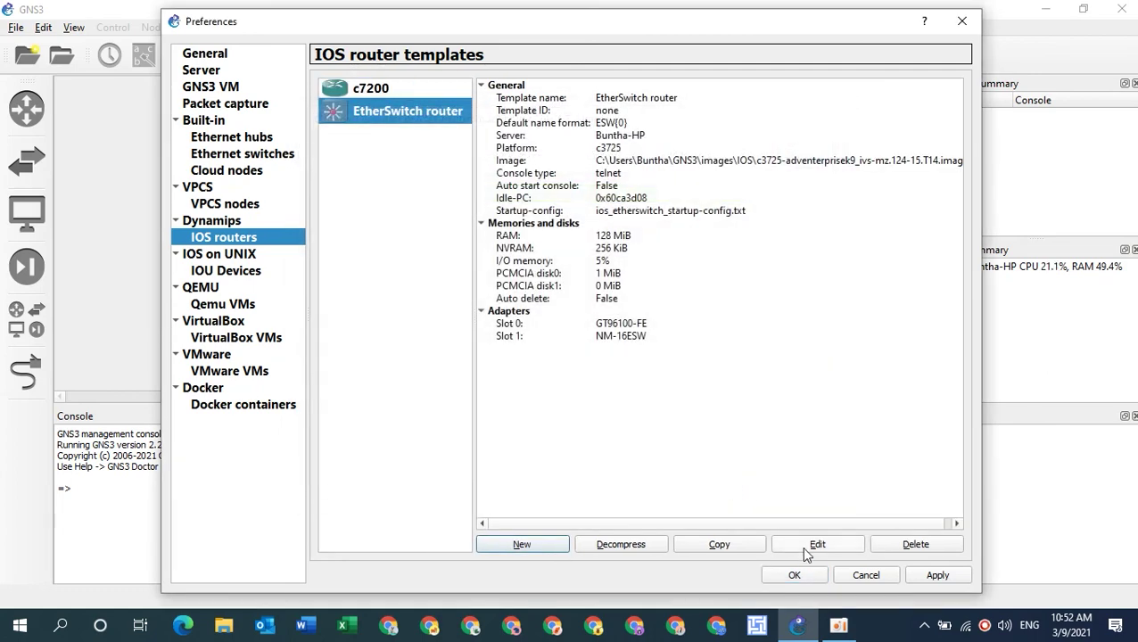
pyautogui.click(799, 572)
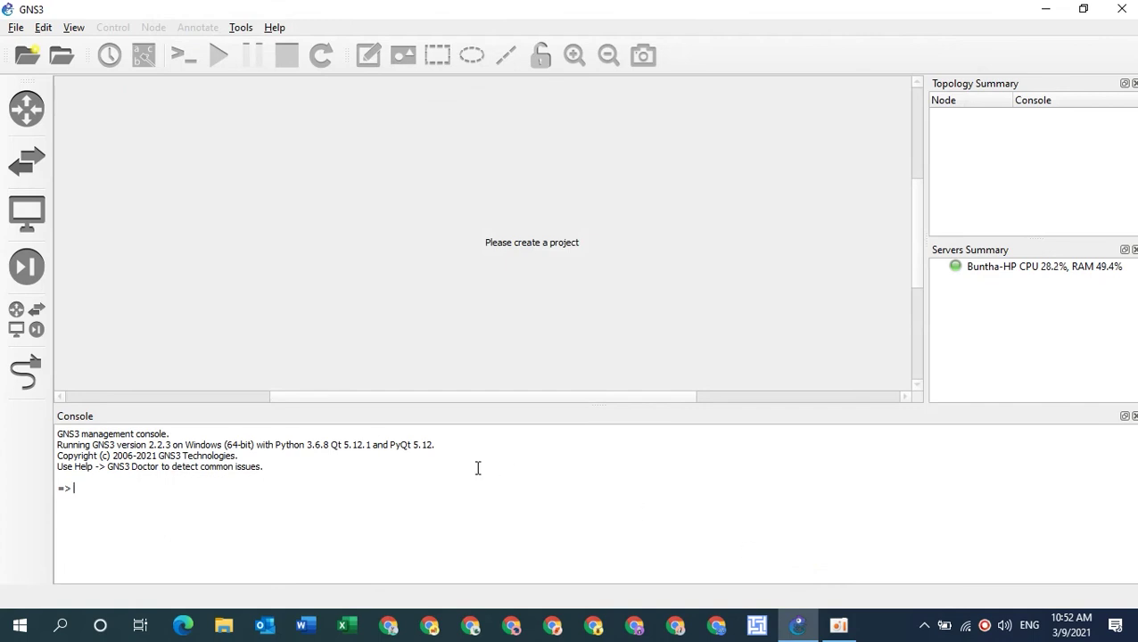
# Step: Show the All devices list and create a new blank project named test1
pyautogui.click(16, 331)
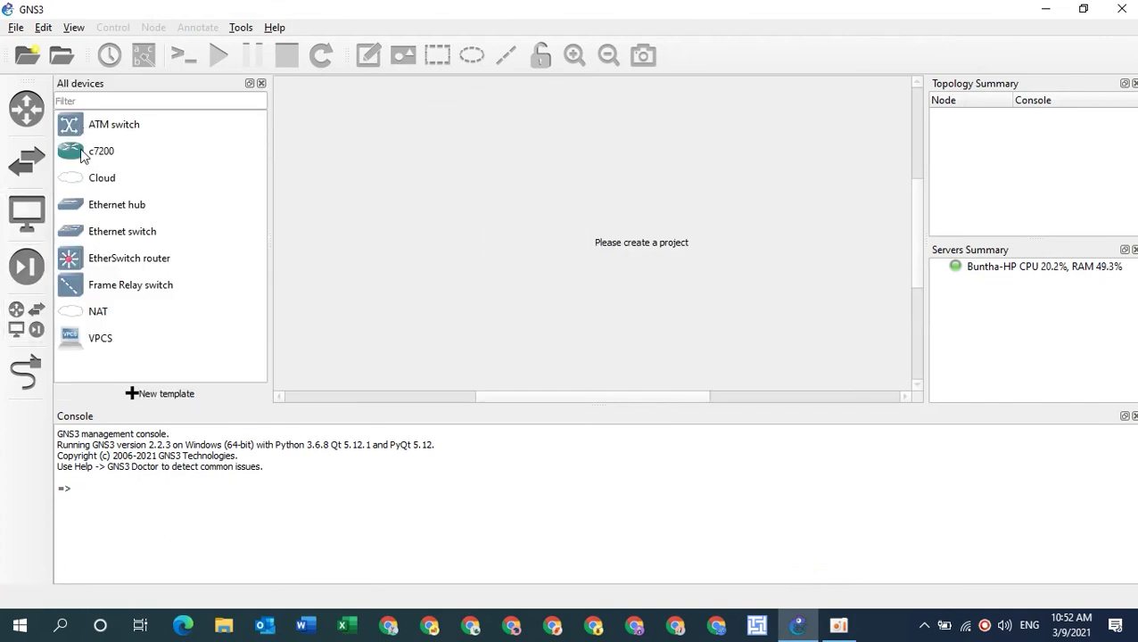
pyautogui.click(81, 149)
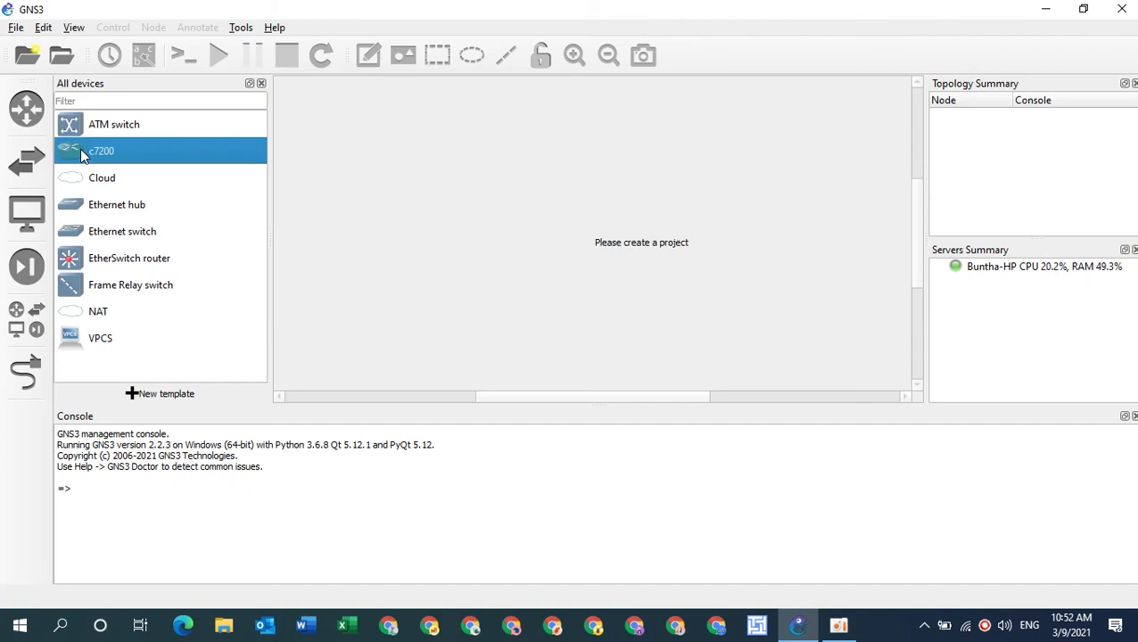
pyautogui.click(17, 30)
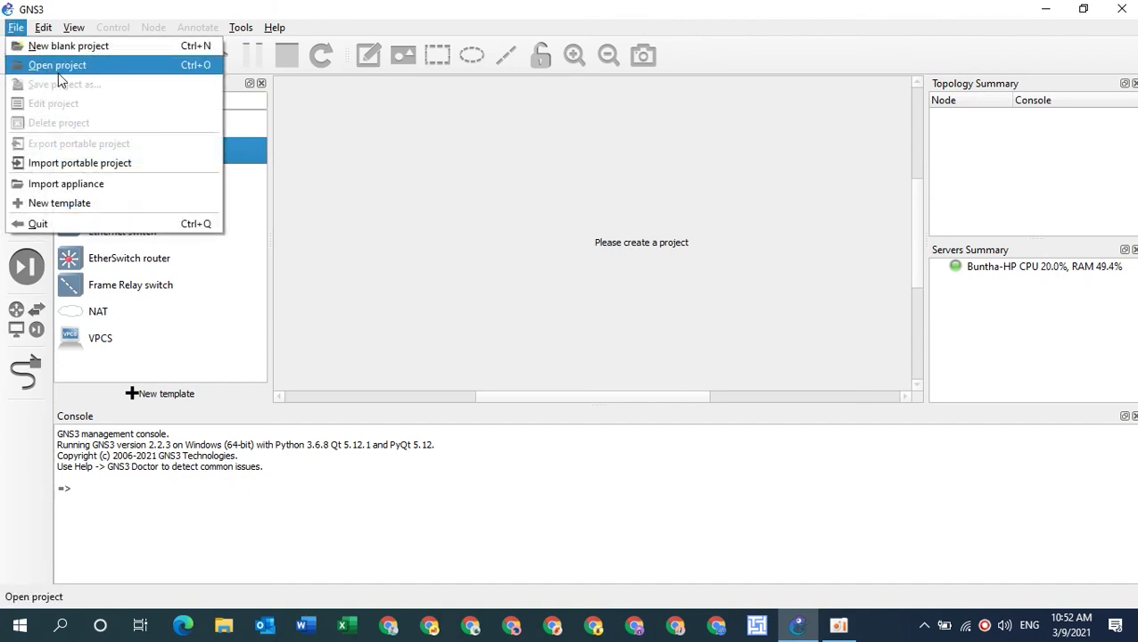
pyautogui.click(70, 47)
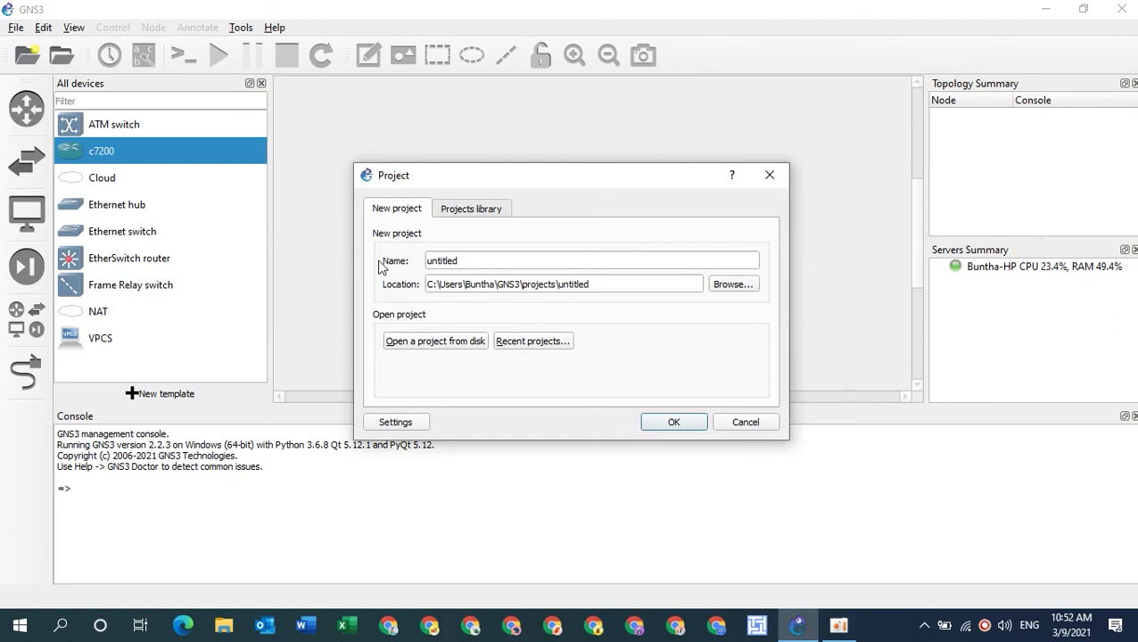
pyautogui.click(463, 260)
pyautogui.press('BackSpace')
pyautogui.press('BackSpace')
pyautogui.press('BackSpace')
pyautogui.press('BackSpace')
pyautogui.press('BackSpace')
pyautogui.press('BackSpace')
pyautogui.press('BackSpace')
pyautogui.press('BackSpace')
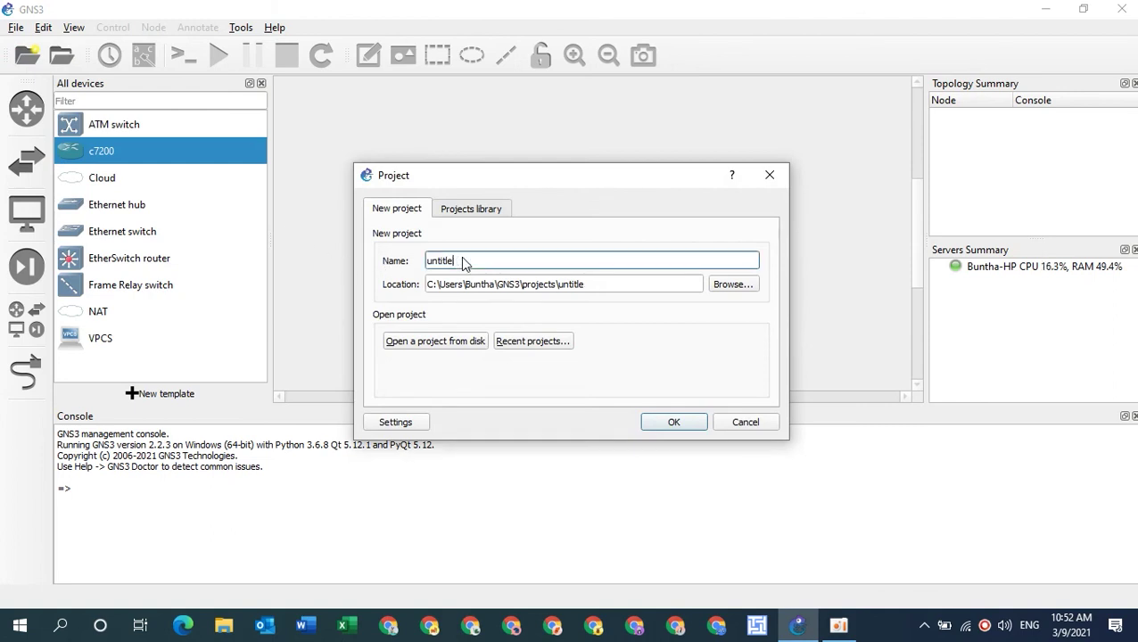
pyautogui.write('u')
pyautogui.press('BackSpace')
pyautogui.write('test1')
pyautogui.click(674, 422)
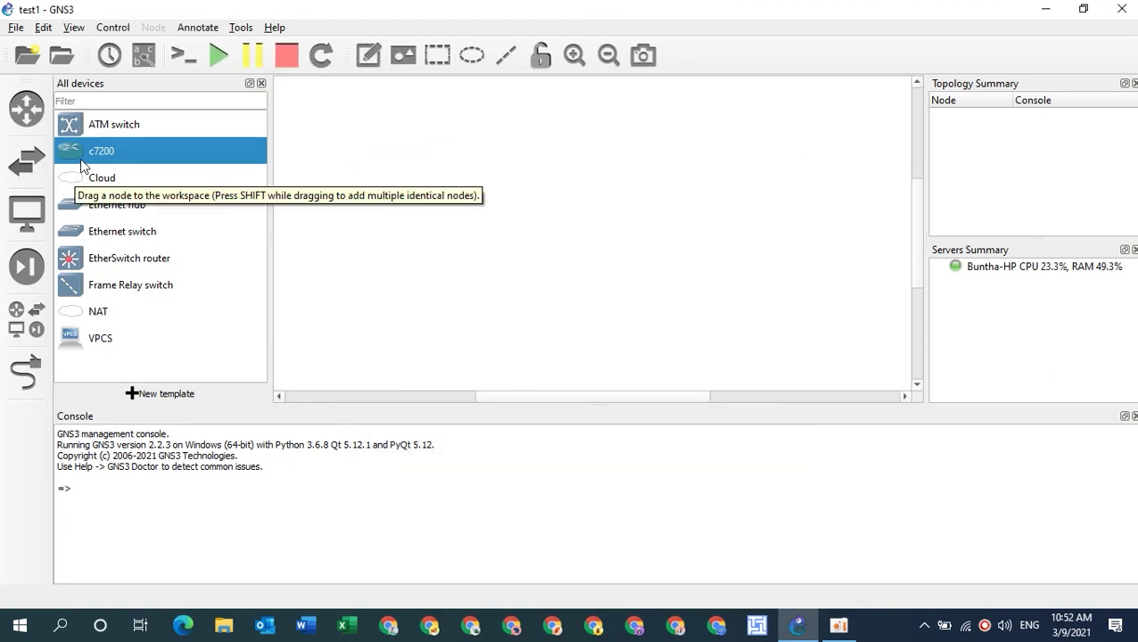
# Step: Drop a c7200 router R1 and an EtherSwitch router ESW1 onto the test1 canvas
pyautogui.moveTo(82, 153); pyautogui.dragTo(618, 234)
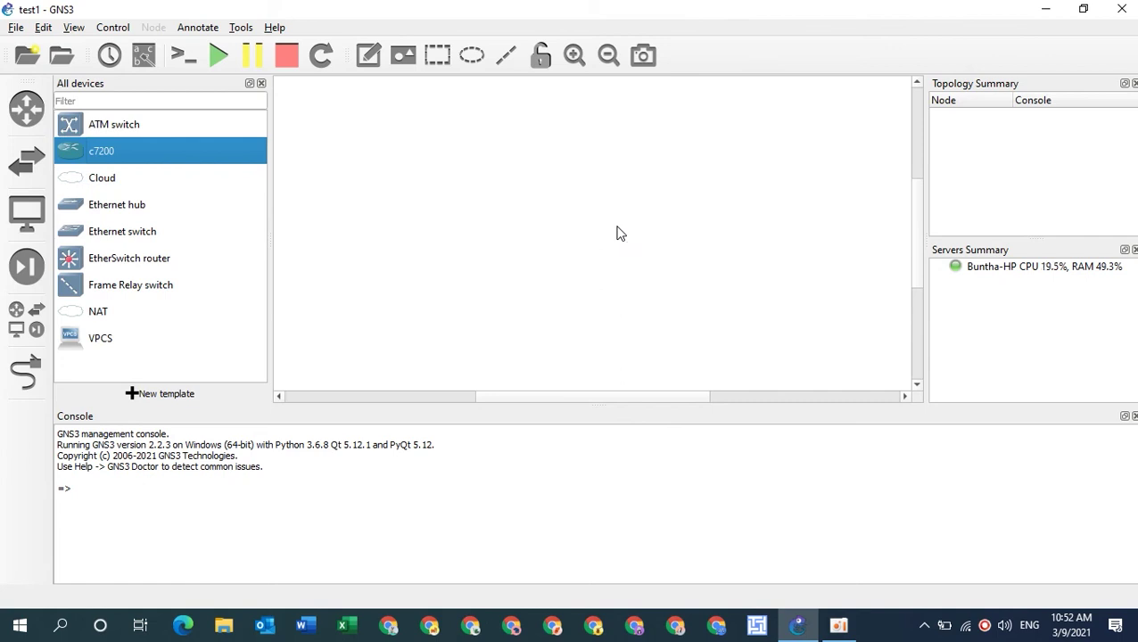
pyautogui.moveTo(101, 266); pyautogui.dragTo(448, 282)
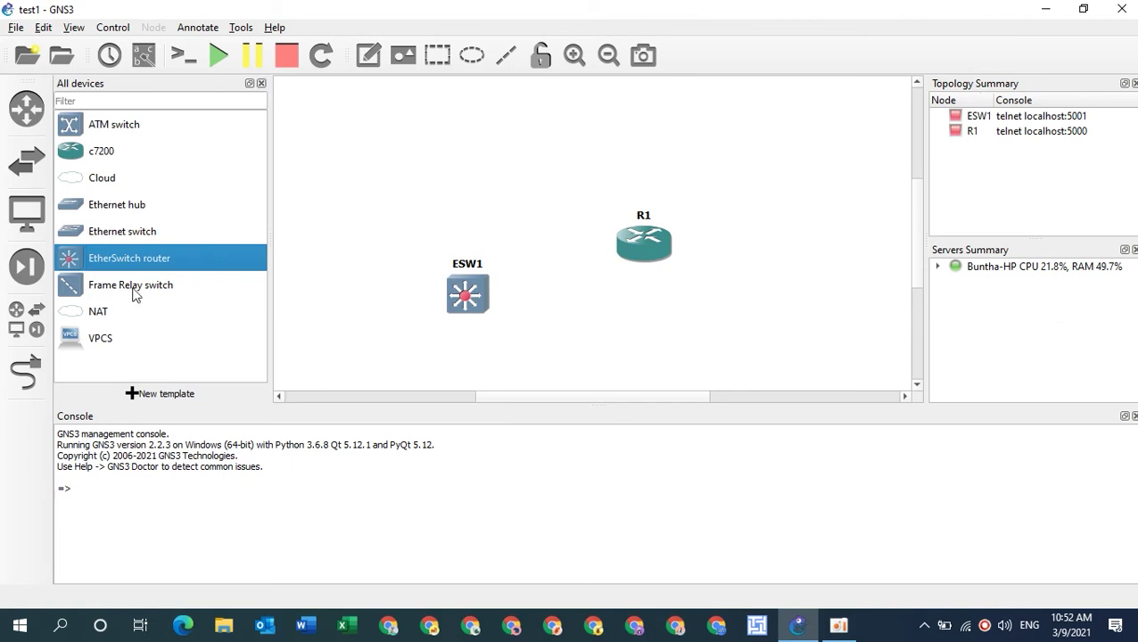
pyautogui.click(26, 373)
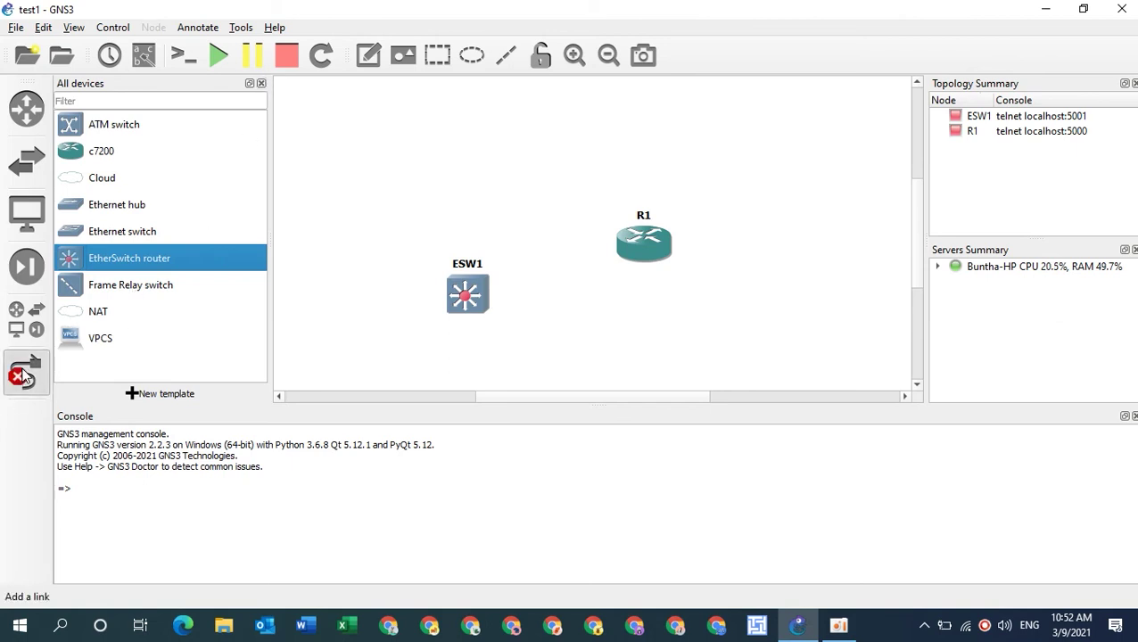
pyautogui.click(637, 240)
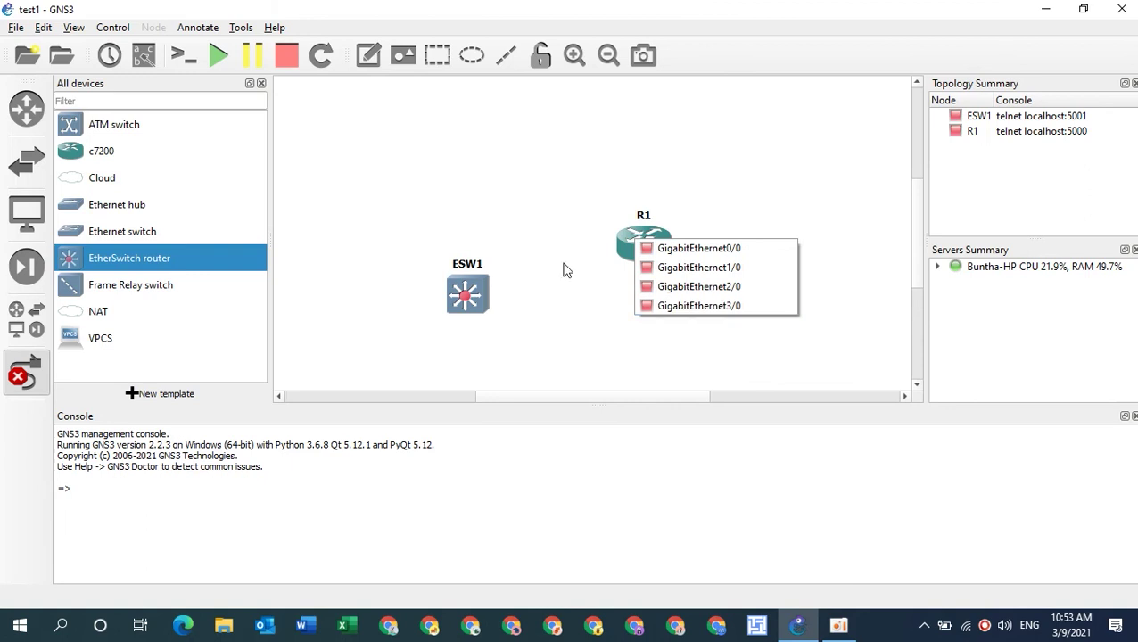
# Step: Link R1's GigabitEthernet0/0 to ESW1's FastEthernet1/0 port
pyautogui.click(690, 256)
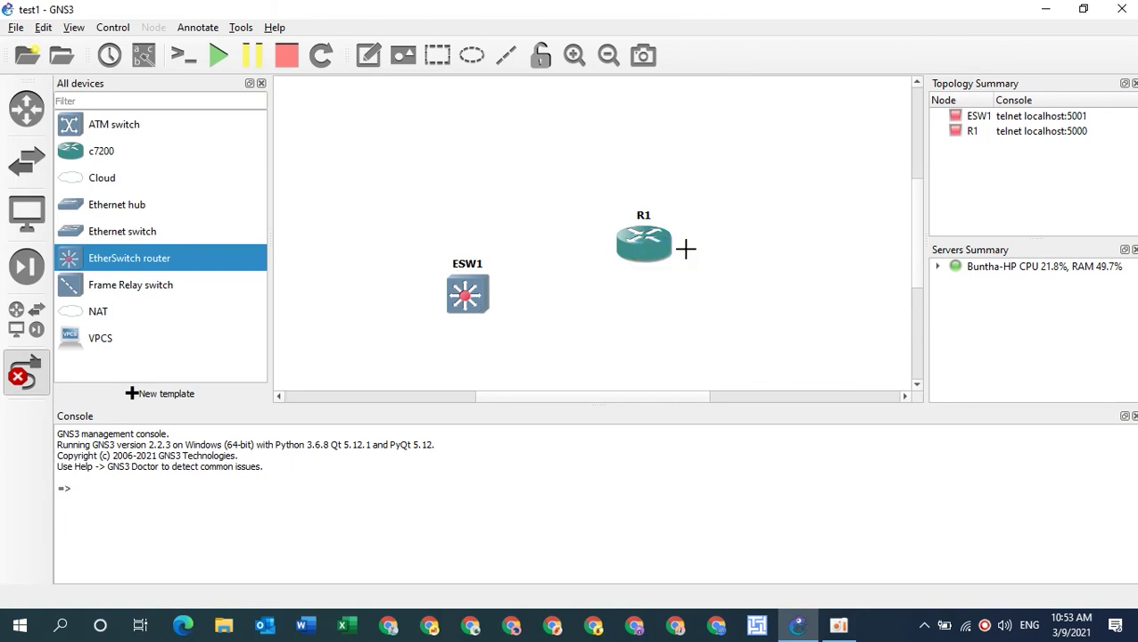
pyautogui.click(477, 291)
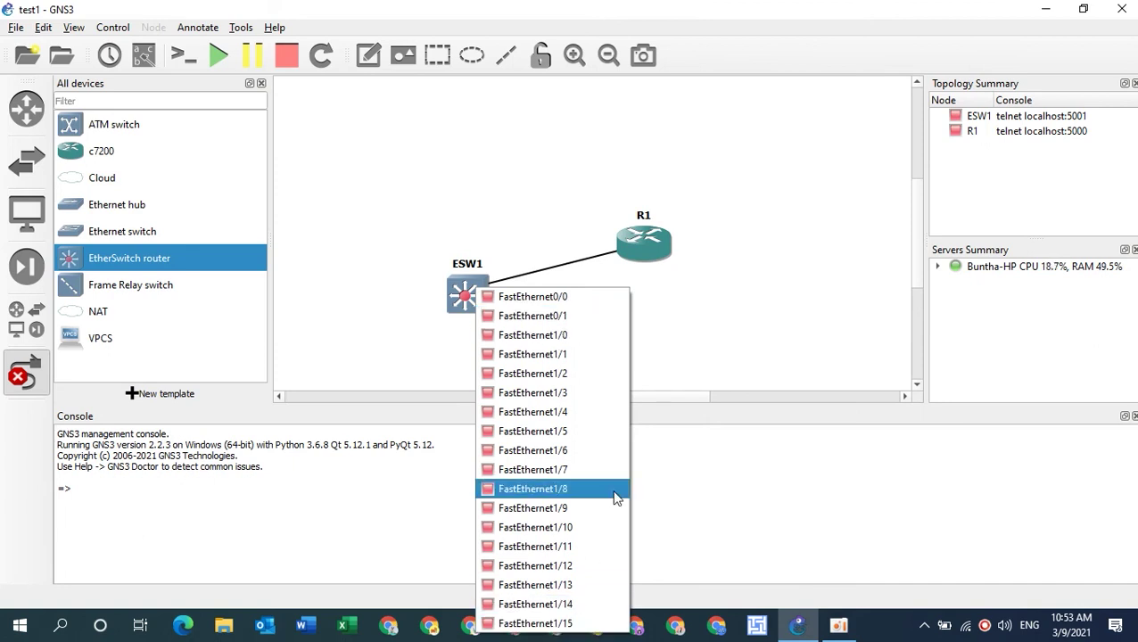
pyautogui.click(573, 336)
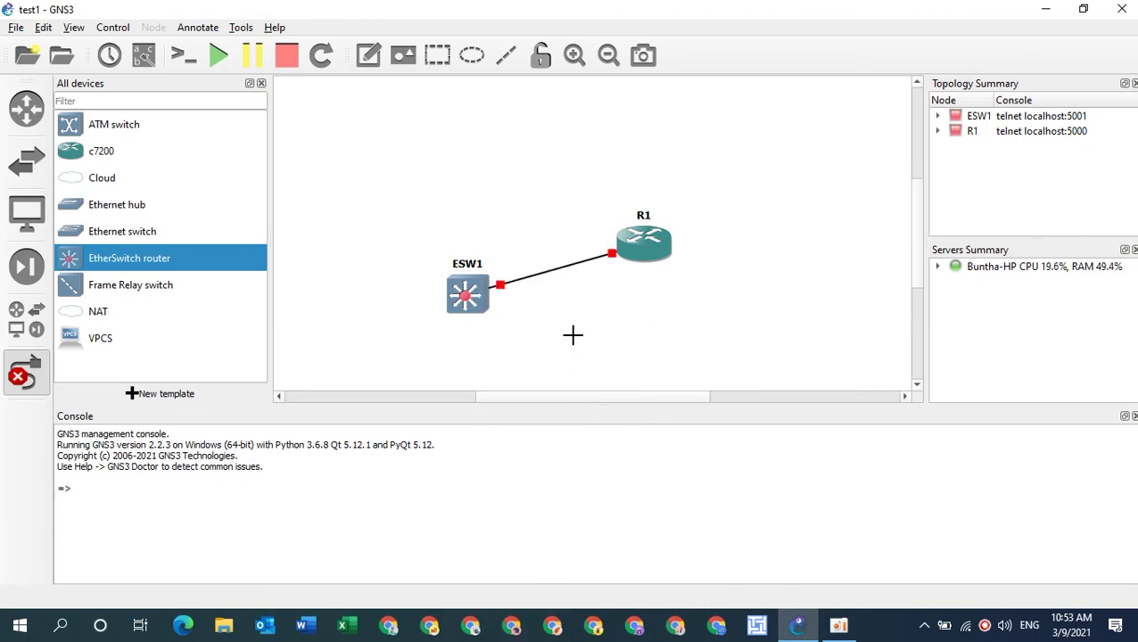